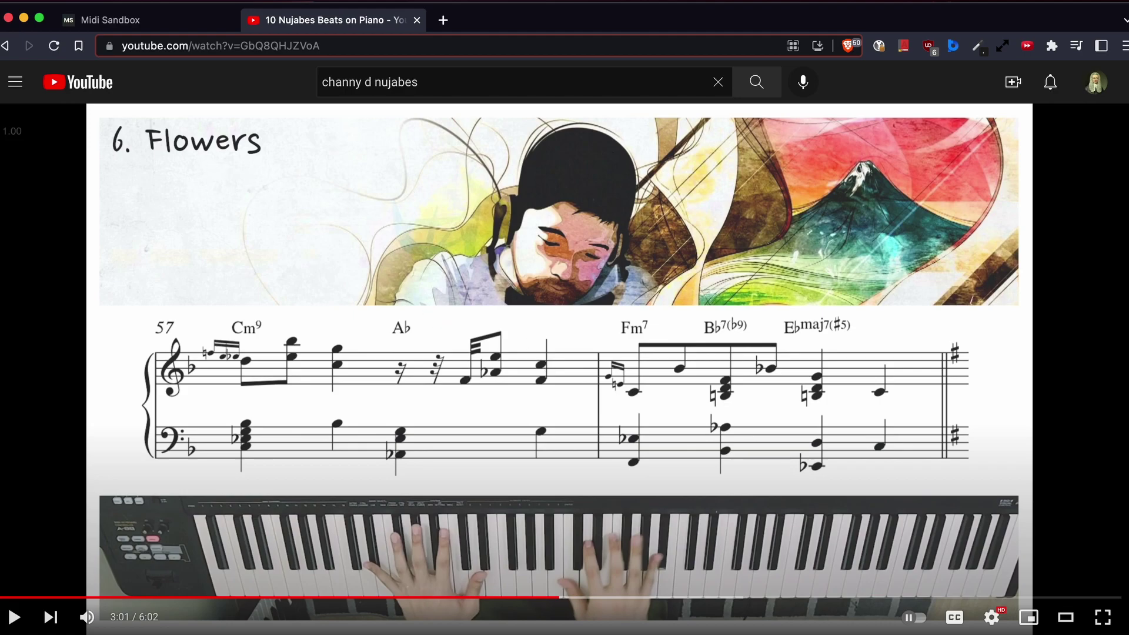
- Scroll down the YouTube piano video page before moving to the Flowers score
{"action": "scroll", "coordinate": [434, 318], "scroll_direction": "down", "scroll_amount": 5}
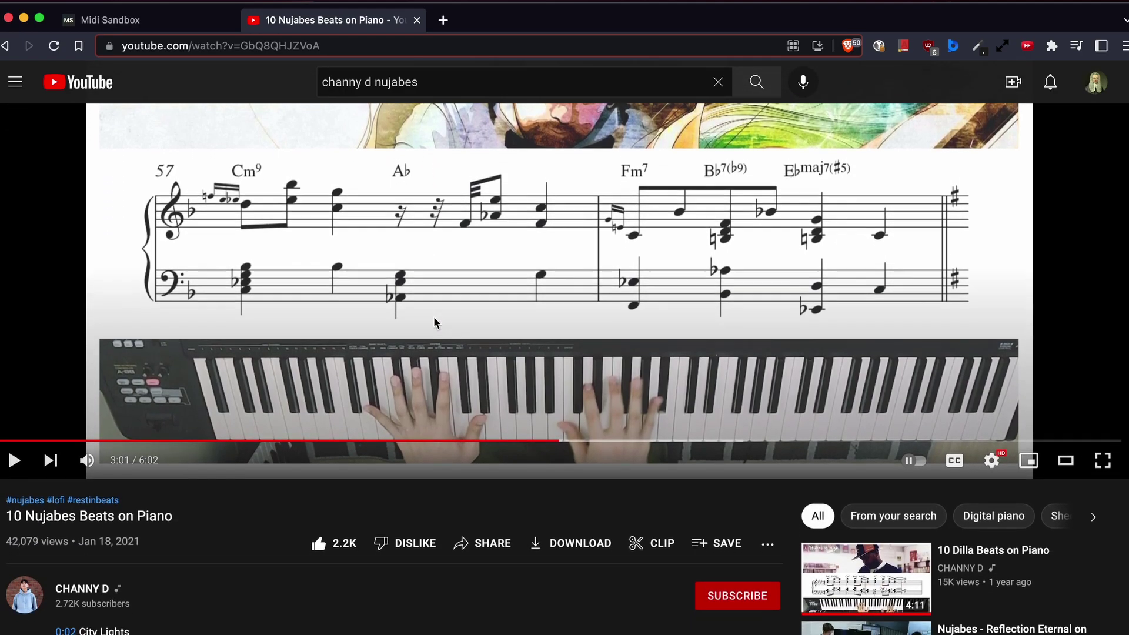
{"action": "scroll", "coordinate": [434, 323], "scroll_direction": "down", "scroll_amount": 5}
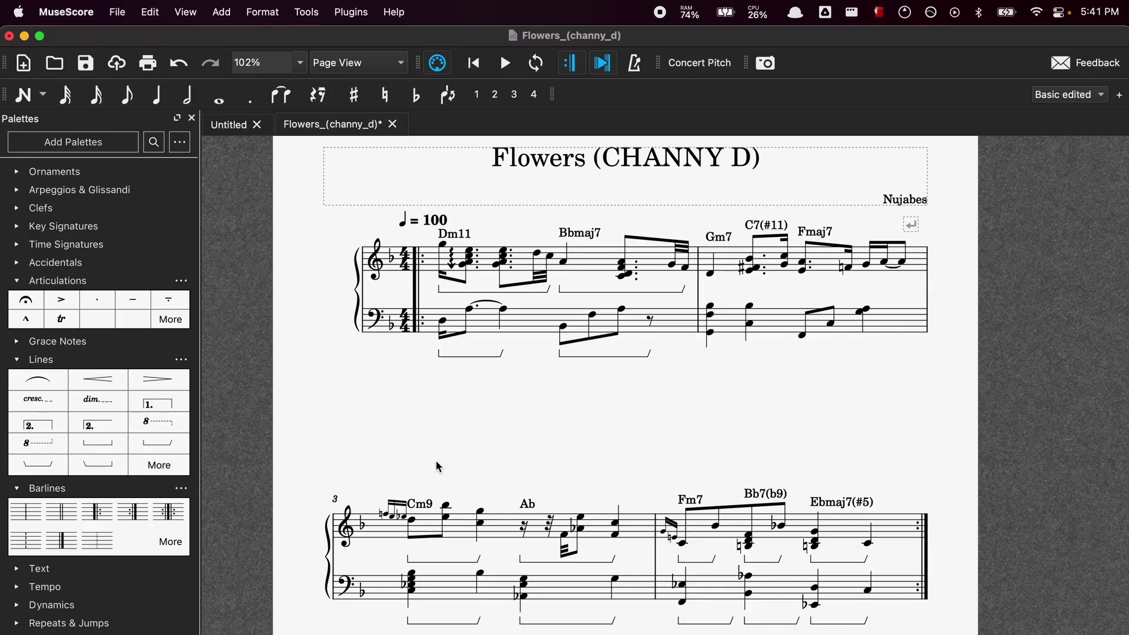
- Choose MIDI as the export format for the Flowers (CHANNY D) score
{"action": "left_click", "coordinate": [128, 20]}
{"action": "left_click", "coordinate": [140, 241]}
{"action": "left_click", "coordinate": [528, 270]}
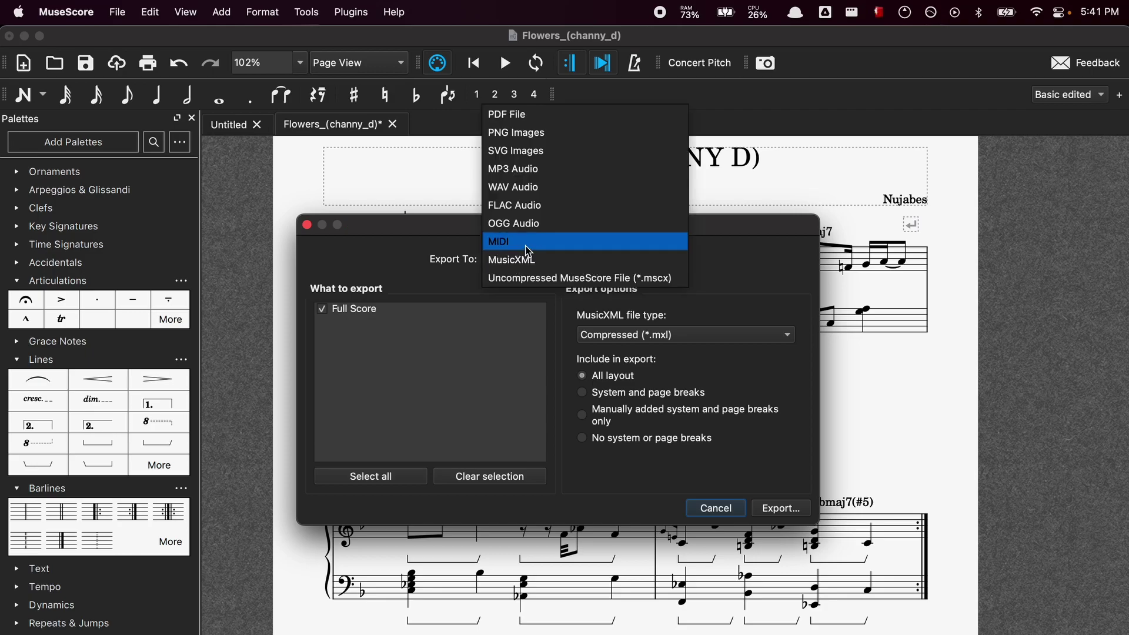
{"action": "left_click", "coordinate": [528, 243]}
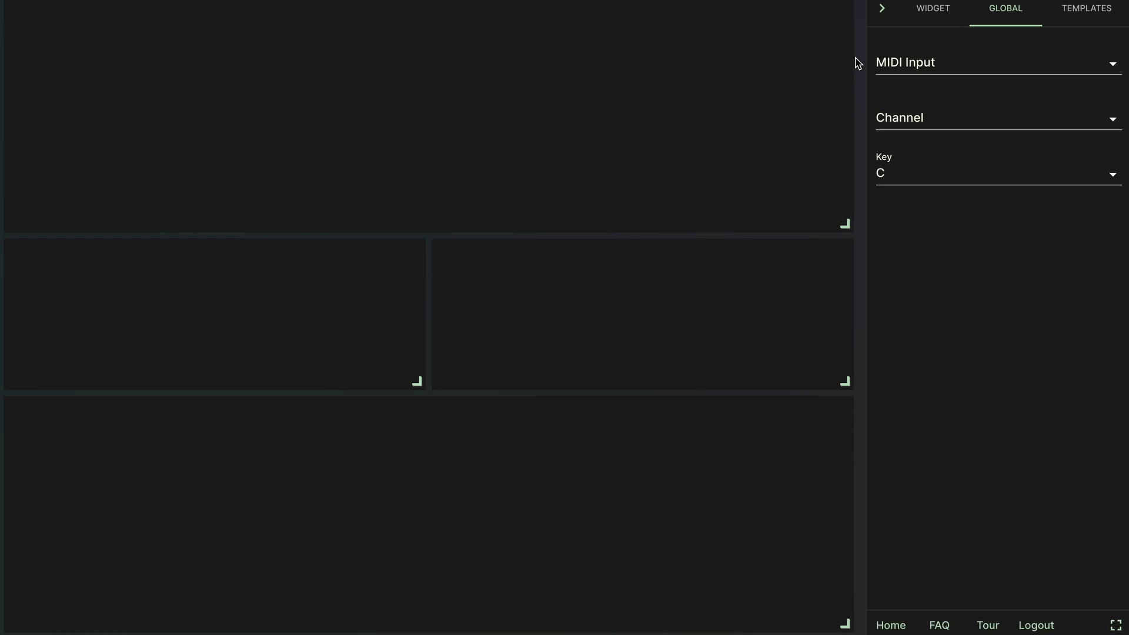
- Make the top block a Sheet Music widget showing Flowers.mxl
{"action": "mouse_move", "coordinate": [838, 12]}
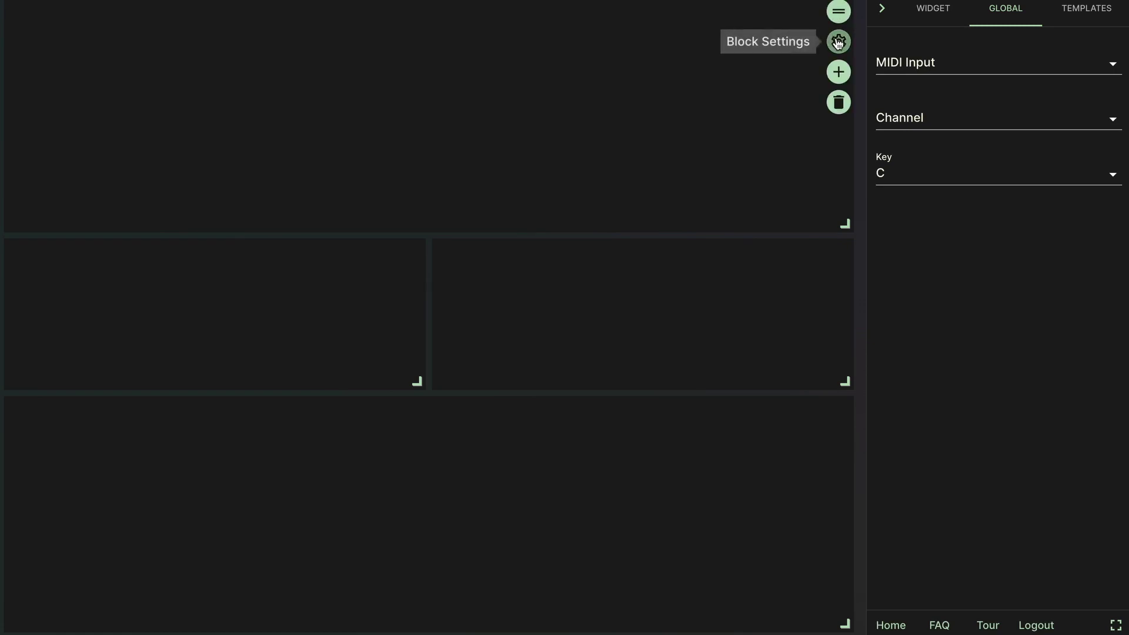
{"action": "left_click", "coordinate": [838, 41]}
{"action": "left_click", "coordinate": [904, 71]}
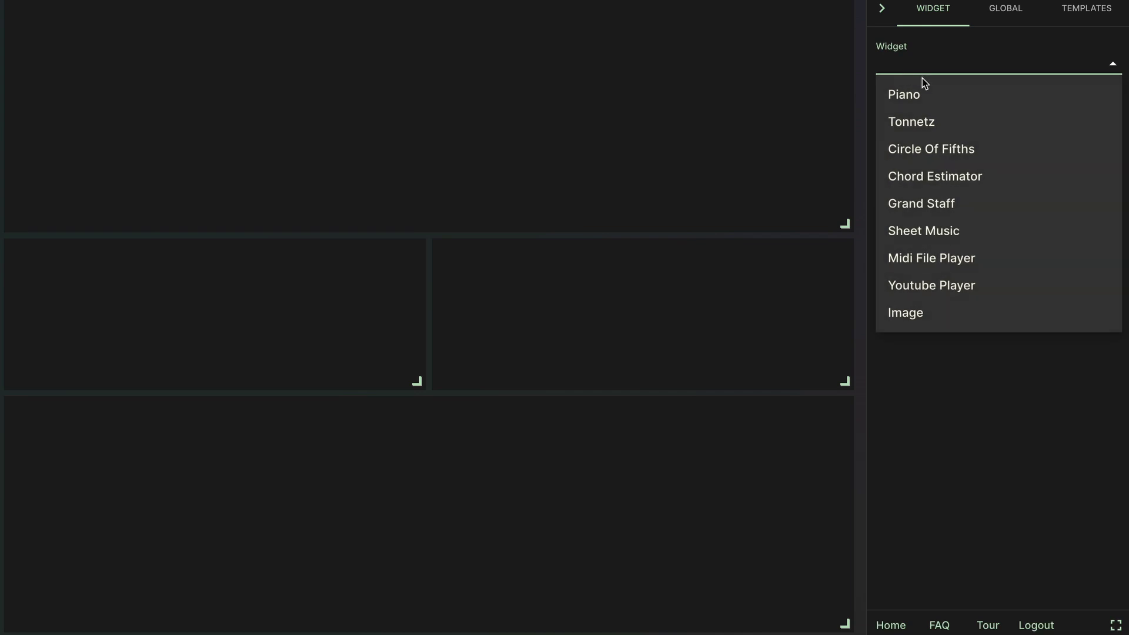
{"action": "left_click", "coordinate": [923, 231]}
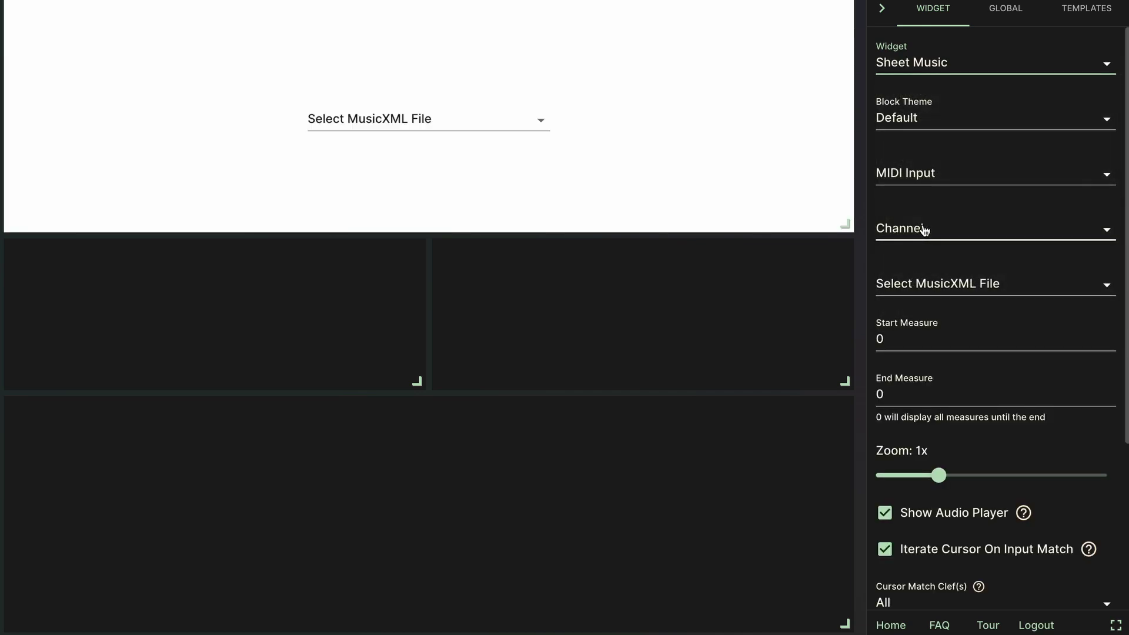
{"action": "mouse_move", "coordinate": [476, 148]}
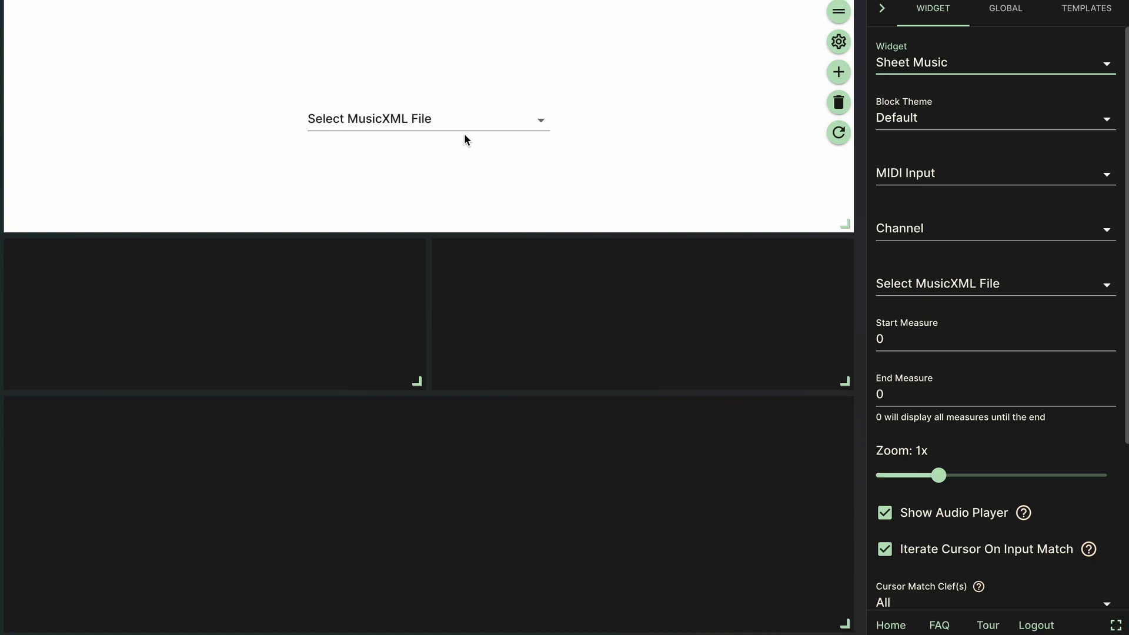
{"action": "left_click", "coordinate": [410, 125]}
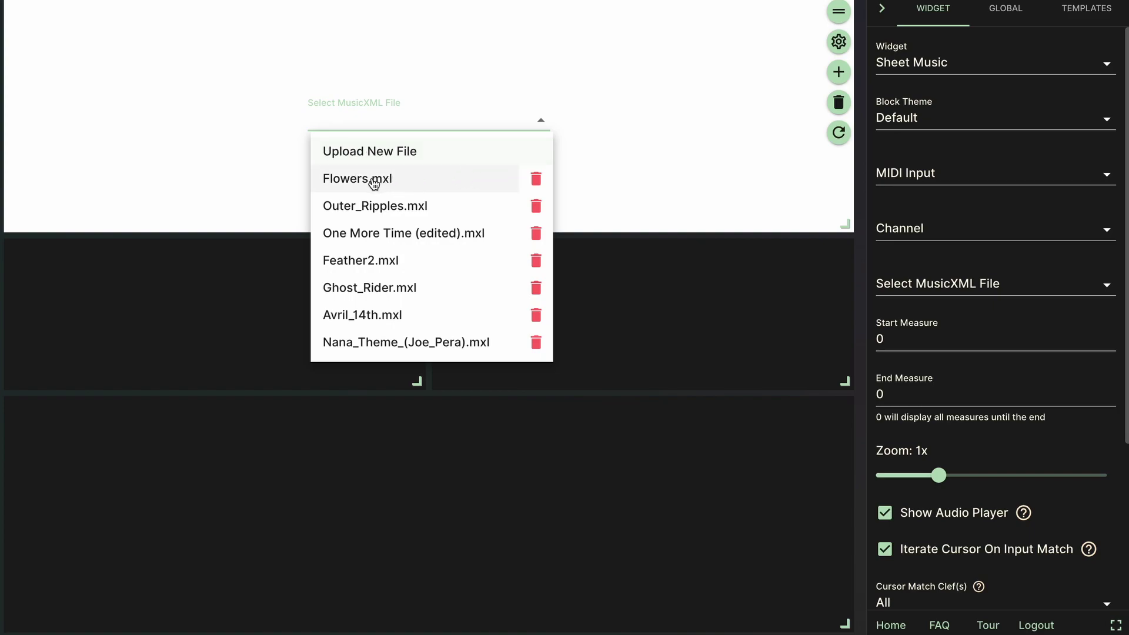
{"action": "left_click", "coordinate": [349, 181]}
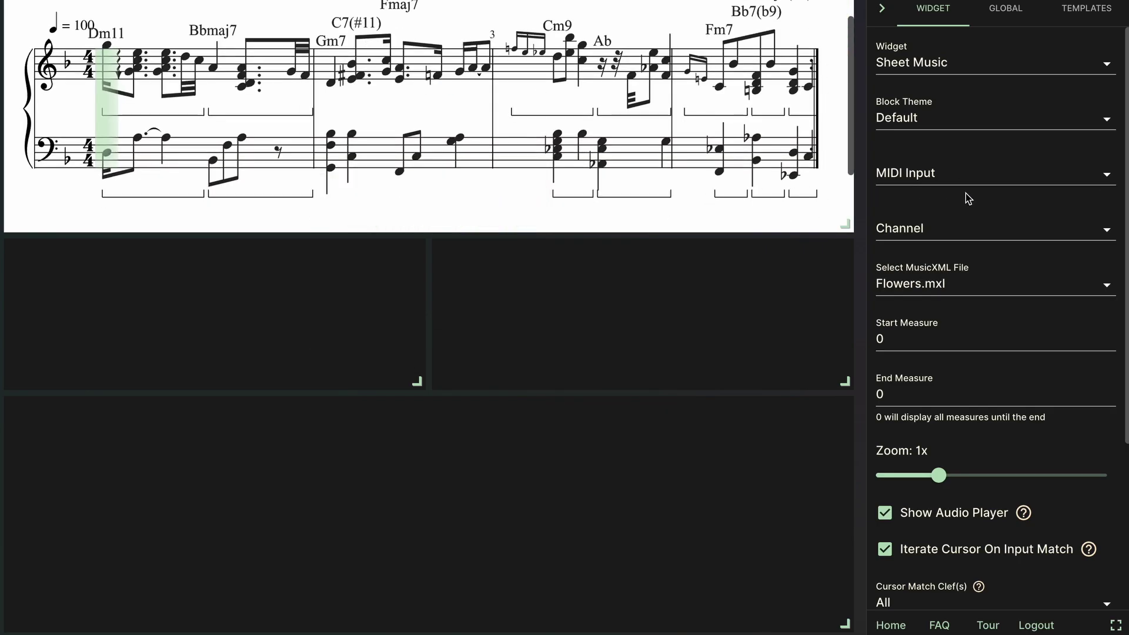
- Set the score's zoom to 0.8x and playback volume to 0, save, and add a panel row
{"action": "scroll", "coordinate": [966, 194], "scroll_direction": "down", "scroll_amount": 3}
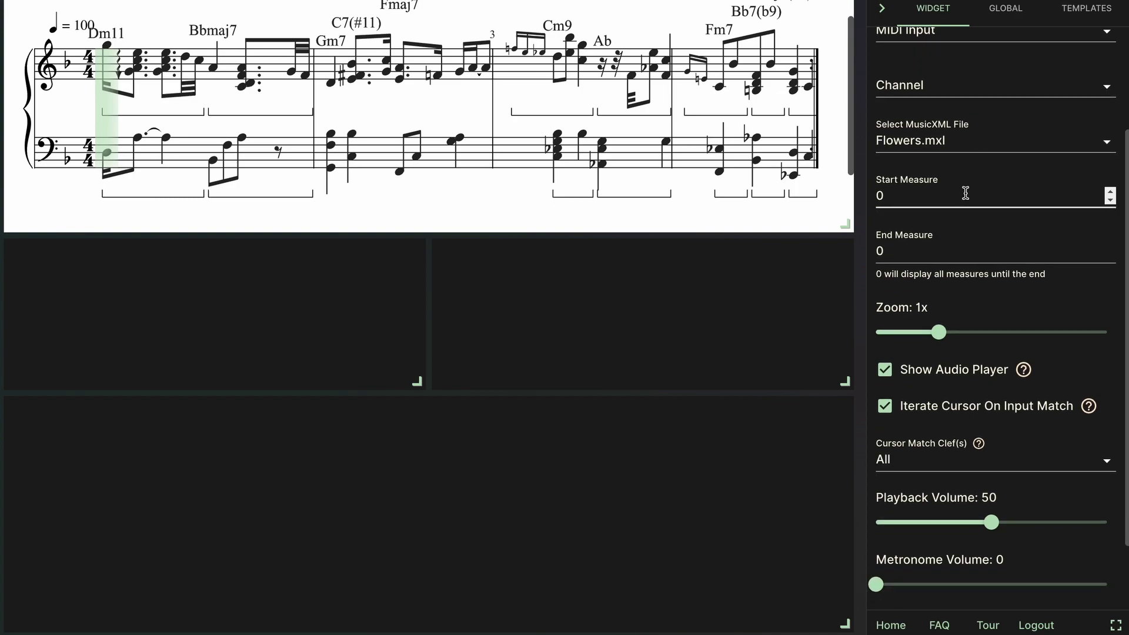
{"action": "scroll", "coordinate": [966, 194], "scroll_direction": "down", "scroll_amount": 1}
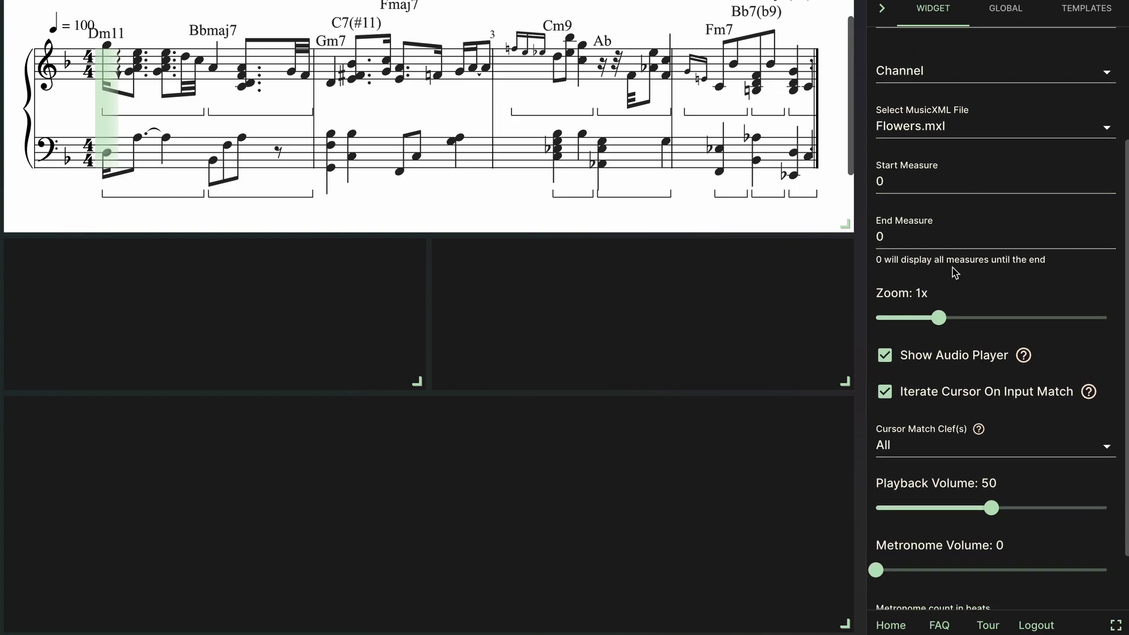
{"action": "left_click_drag", "start_coordinate": [943, 318], "coordinate": [922, 320]}
{"action": "scroll", "coordinate": [922, 319], "scroll_direction": "down", "scroll_amount": 2}
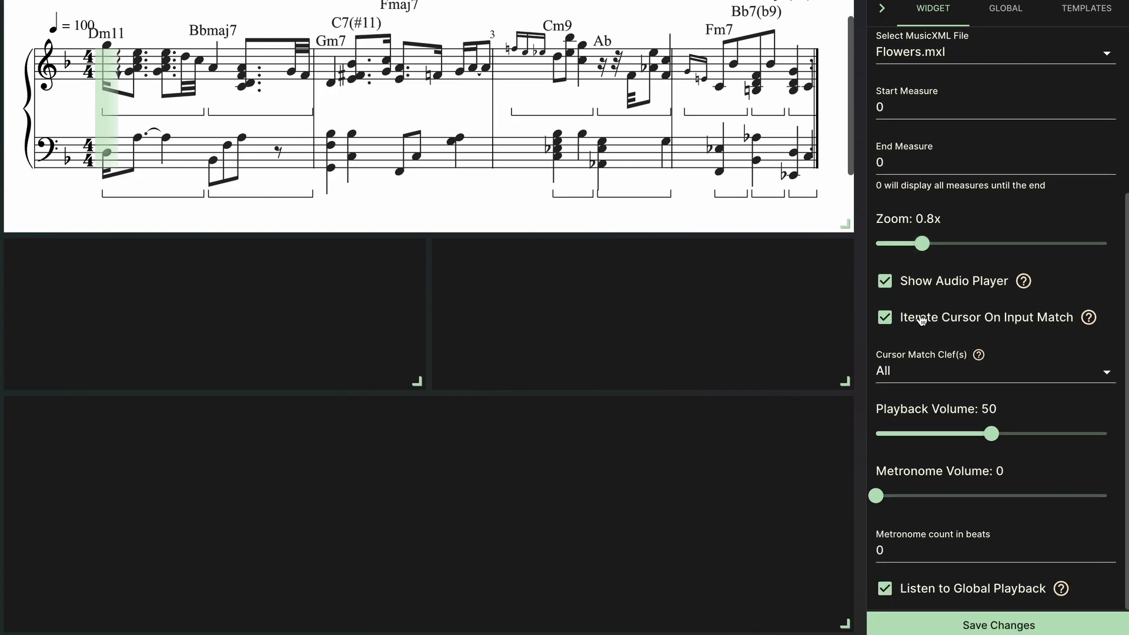
{"action": "left_click_drag", "start_coordinate": [989, 443], "coordinate": [875, 436]}
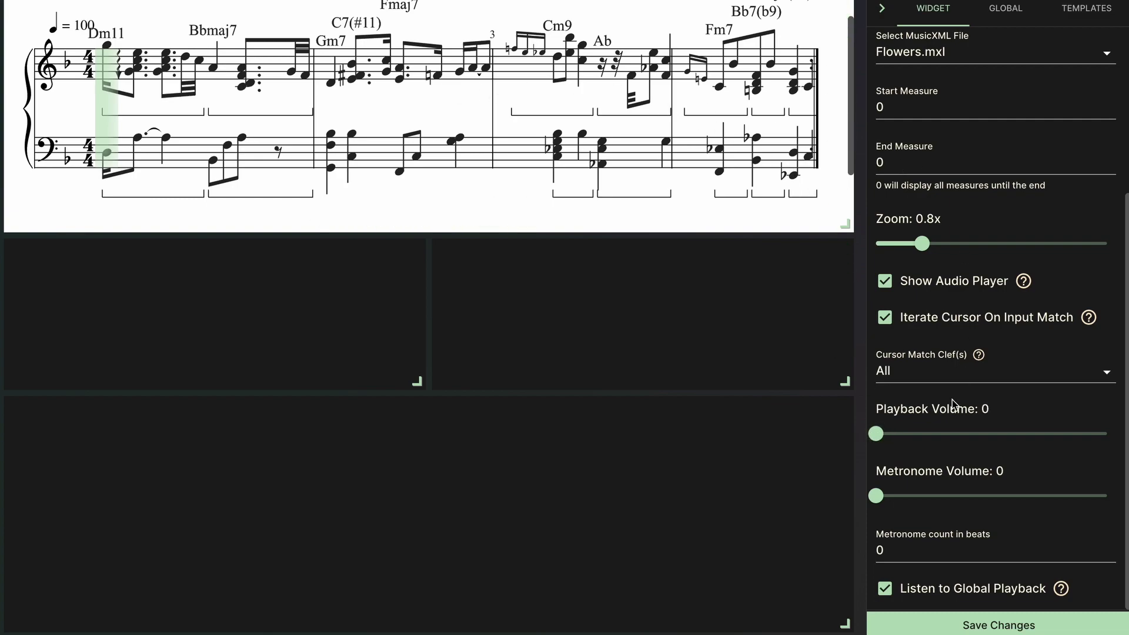
{"action": "left_click", "coordinate": [941, 626]}
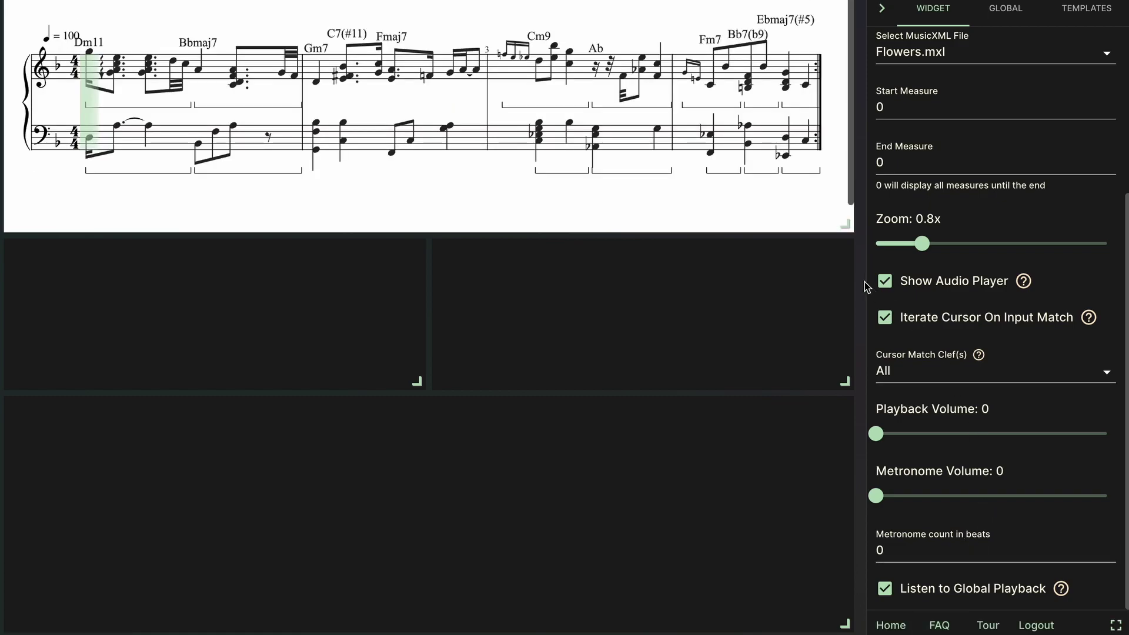
{"action": "left_click", "coordinate": [839, 284]}
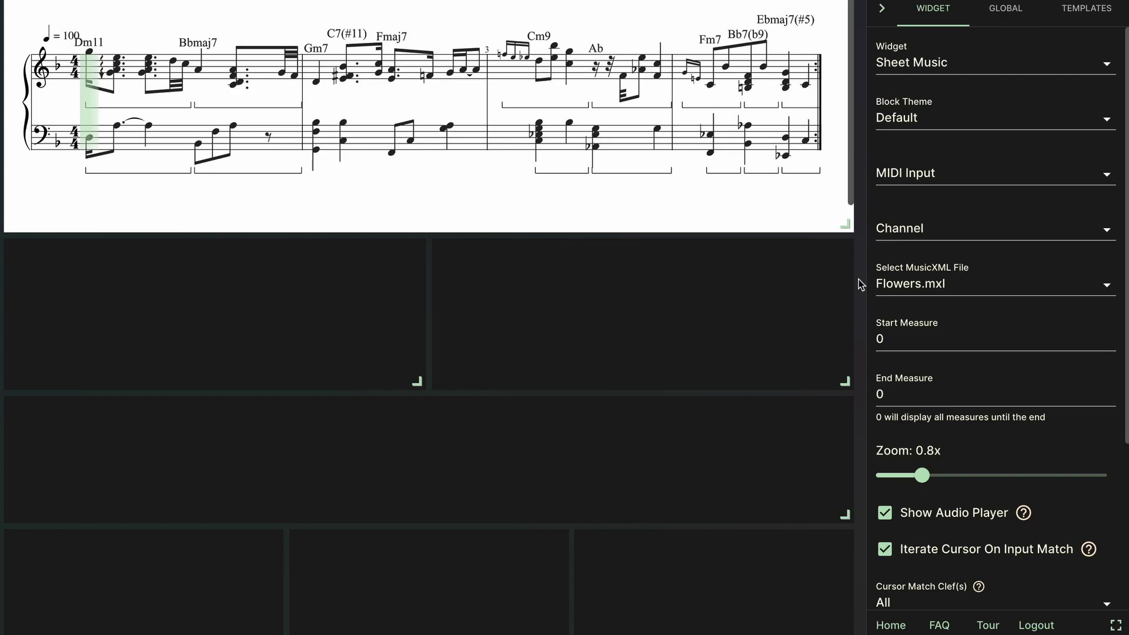
- Turn the second row's right block into a Midi File Player loaded with Flowers.mid
{"action": "left_click", "coordinate": [839, 284]}
{"action": "left_click", "coordinate": [950, 67]}
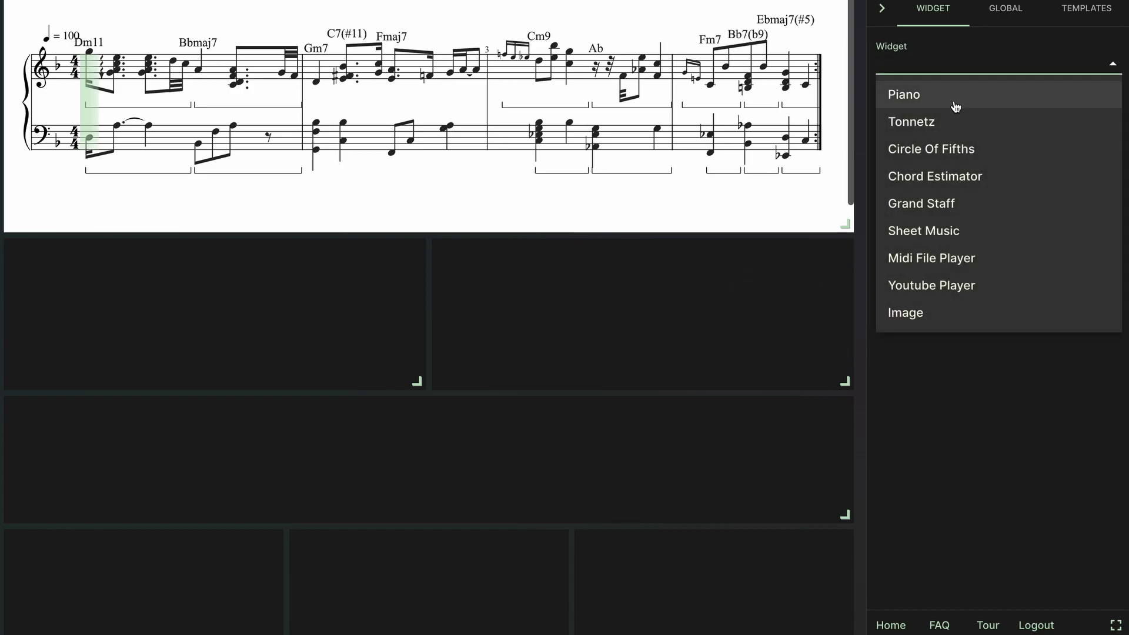
{"action": "left_click", "coordinate": [957, 257]}
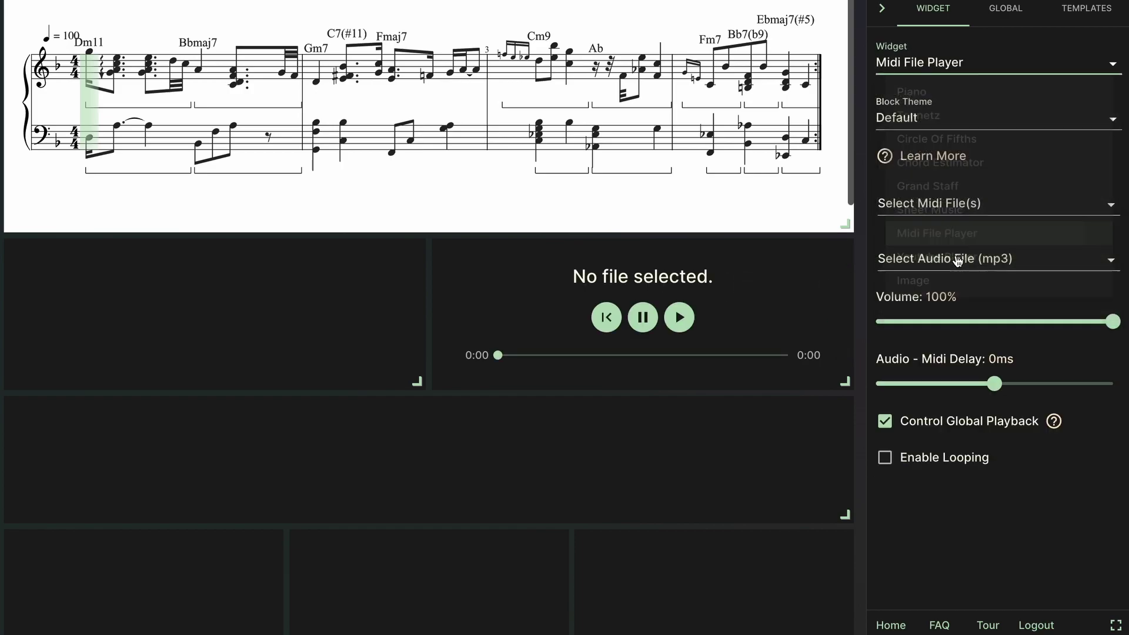
{"action": "left_click", "coordinate": [936, 214]}
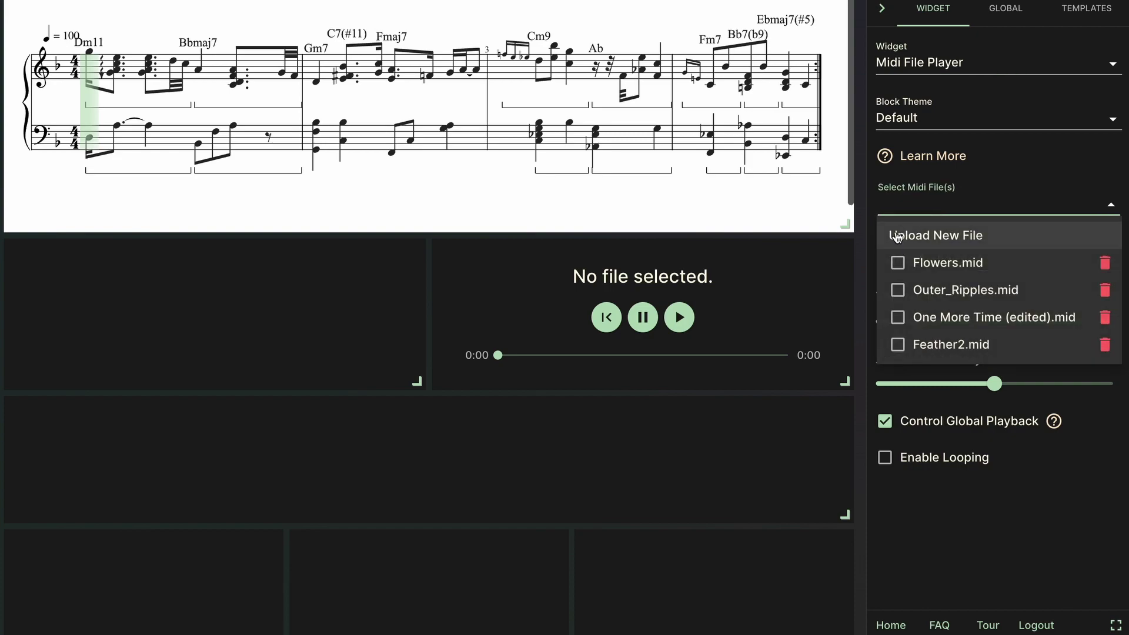
{"action": "left_click", "coordinate": [898, 264]}
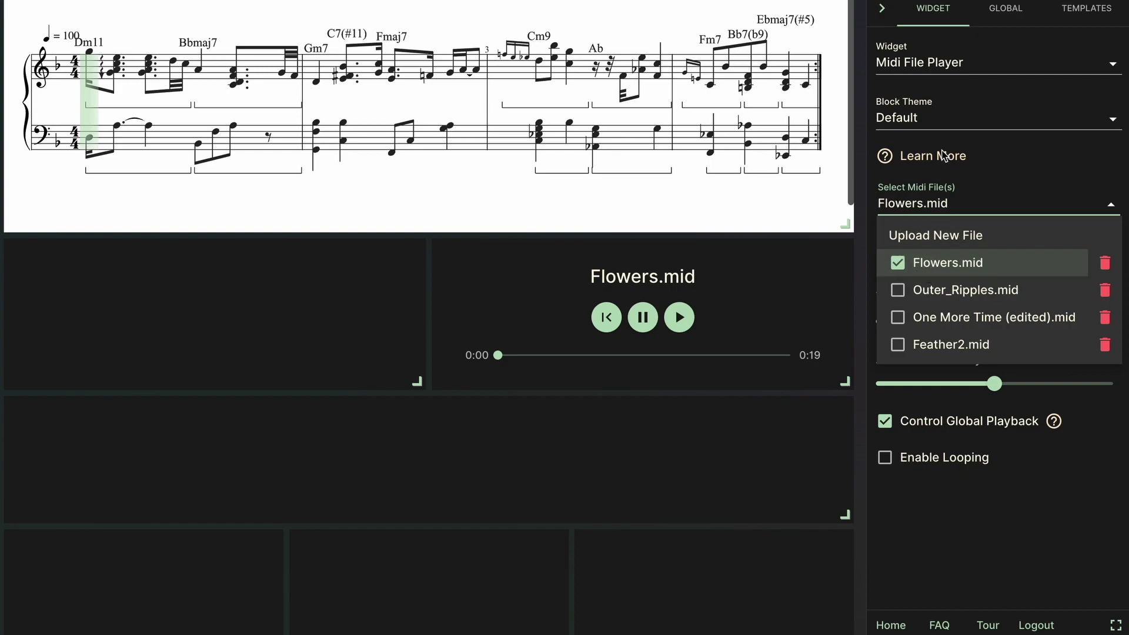
{"action": "left_click", "coordinate": [988, 154]}
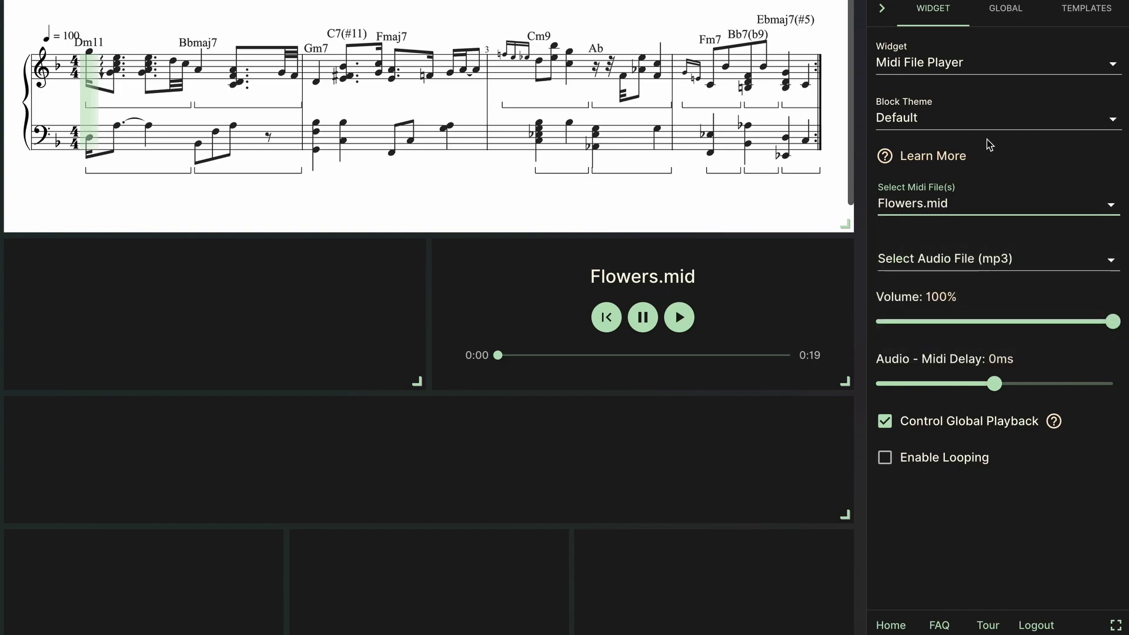
- Use Flowers.mid as the layout-wide MIDI input, then reopen the player block's settings
{"action": "left_click", "coordinate": [1014, 21]}
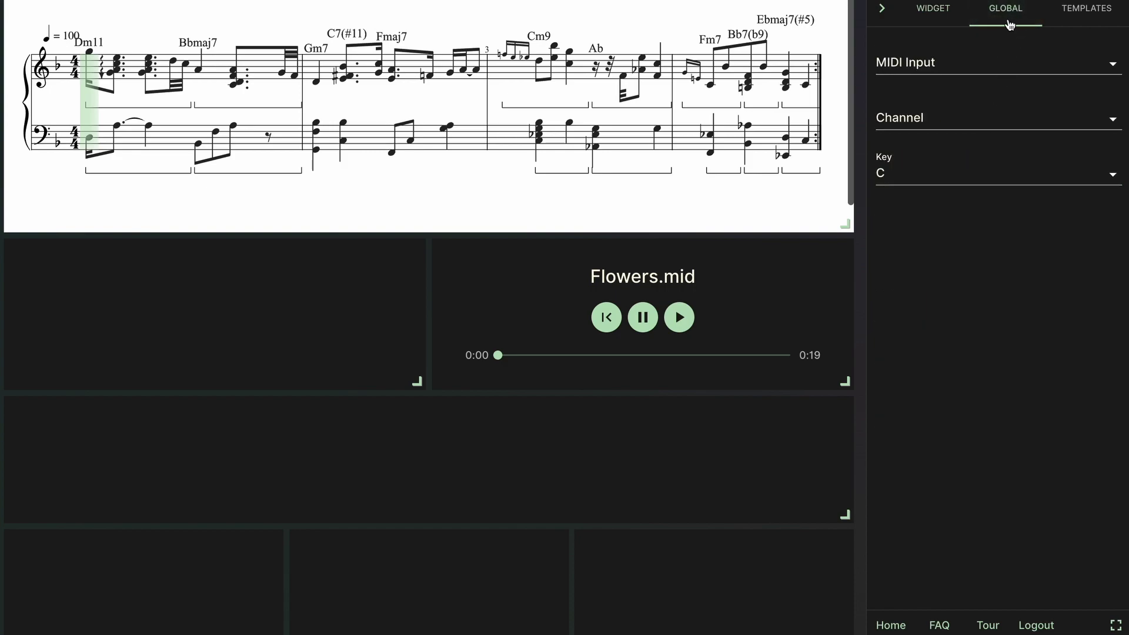
{"action": "left_click", "coordinate": [928, 65]}
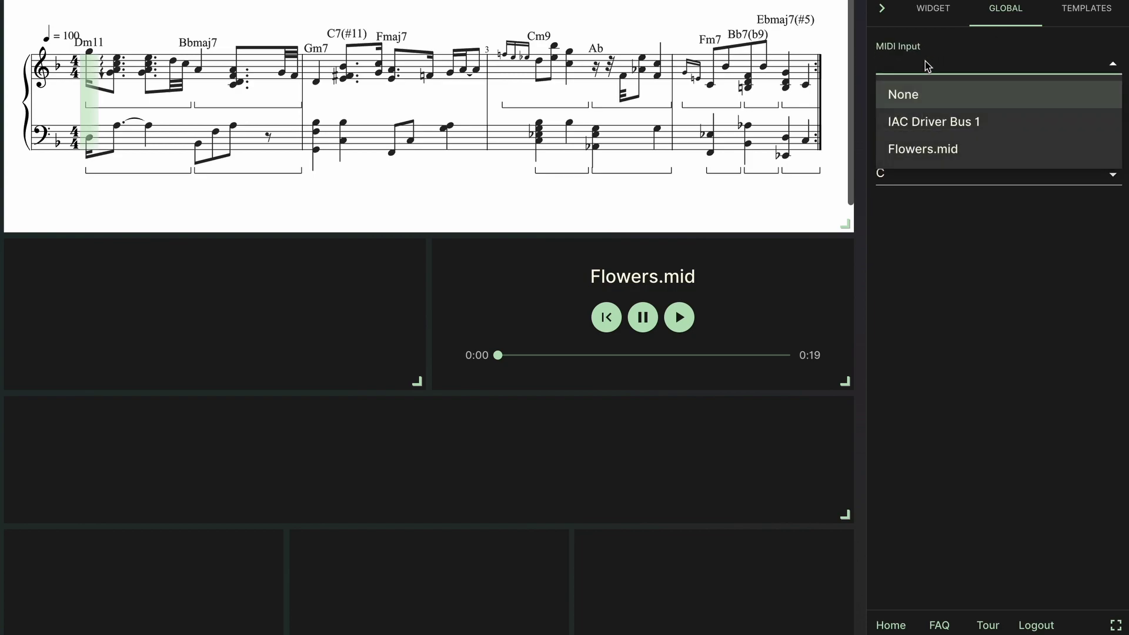
{"action": "left_click", "coordinate": [900, 150]}
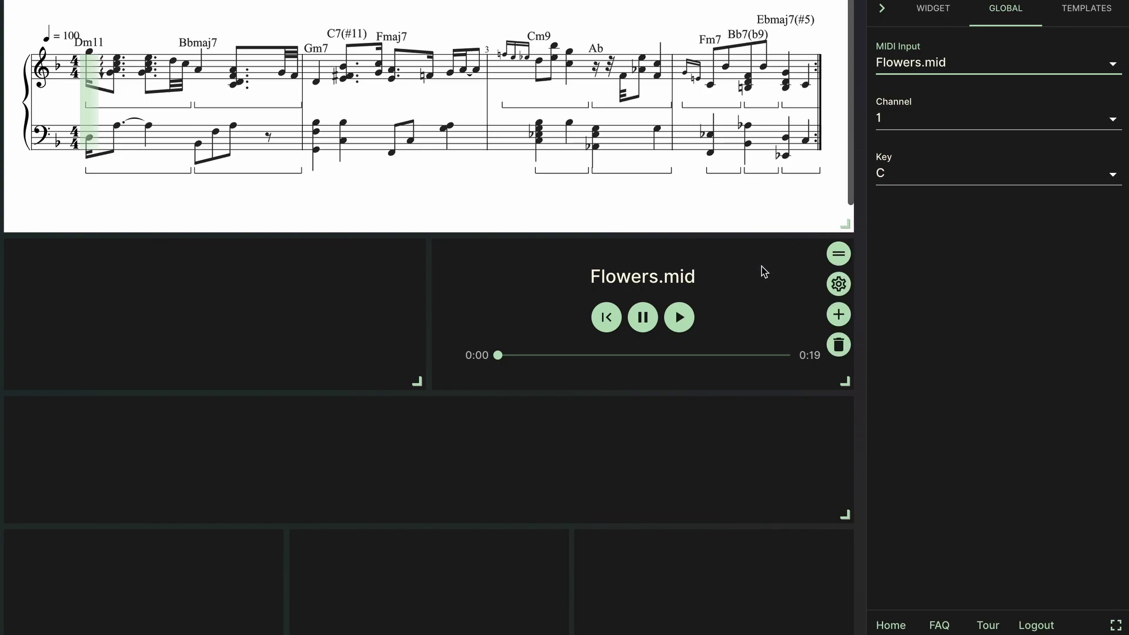
{"action": "left_click", "coordinate": [838, 285]}
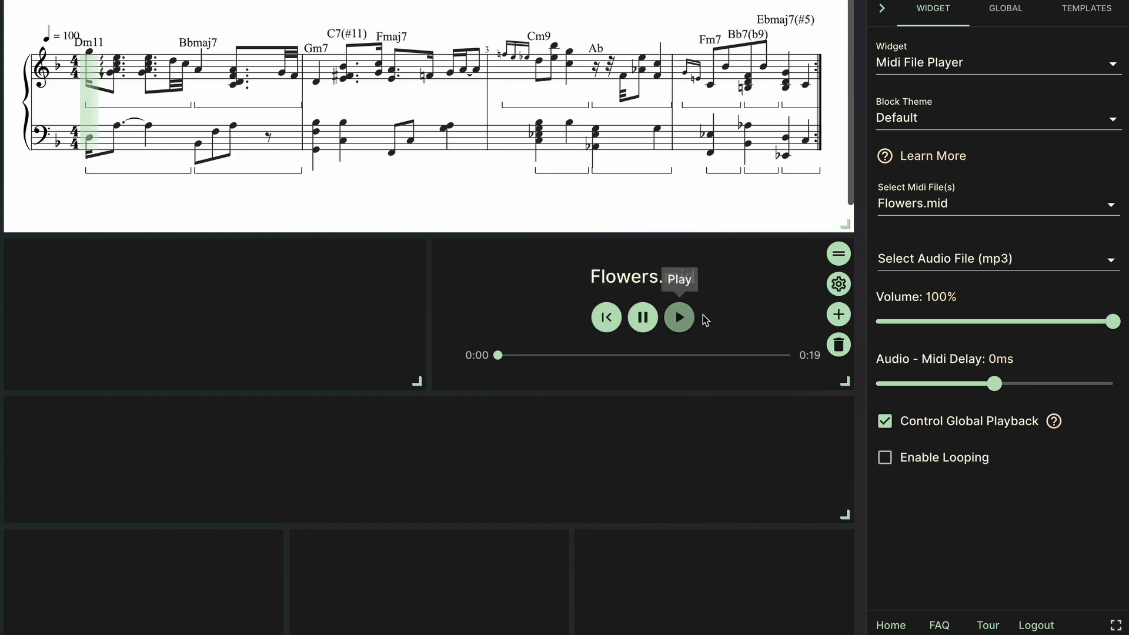
{"action": "mouse_move", "coordinate": [335, 152]}
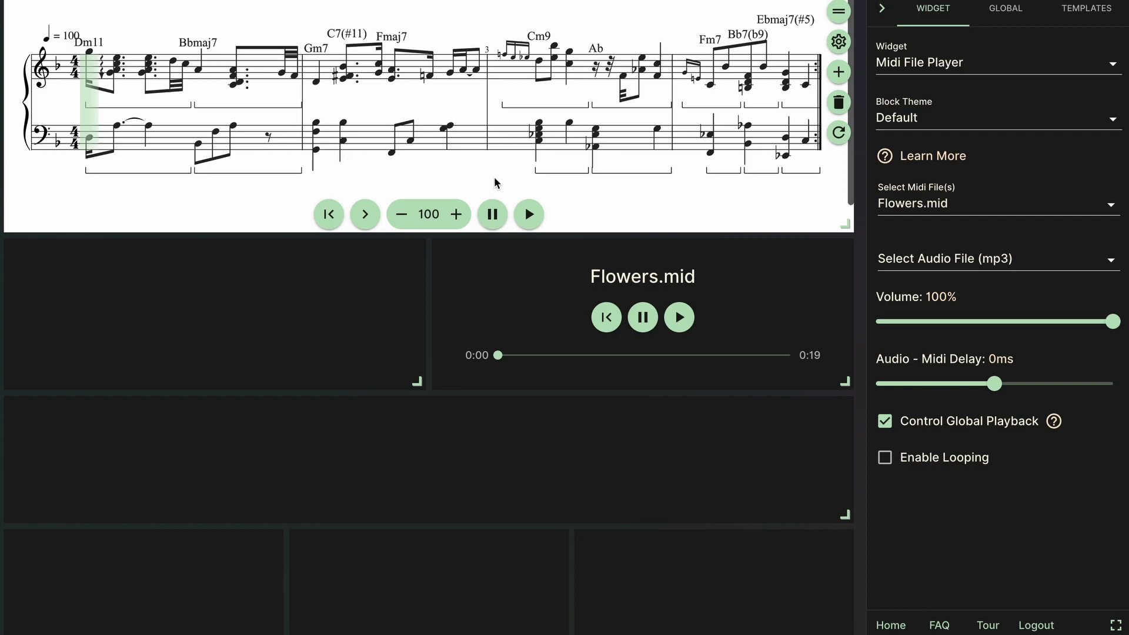
- Make the block below the player a Piano and the left block a Tonnetz
{"action": "mouse_move", "coordinate": [589, 420]}
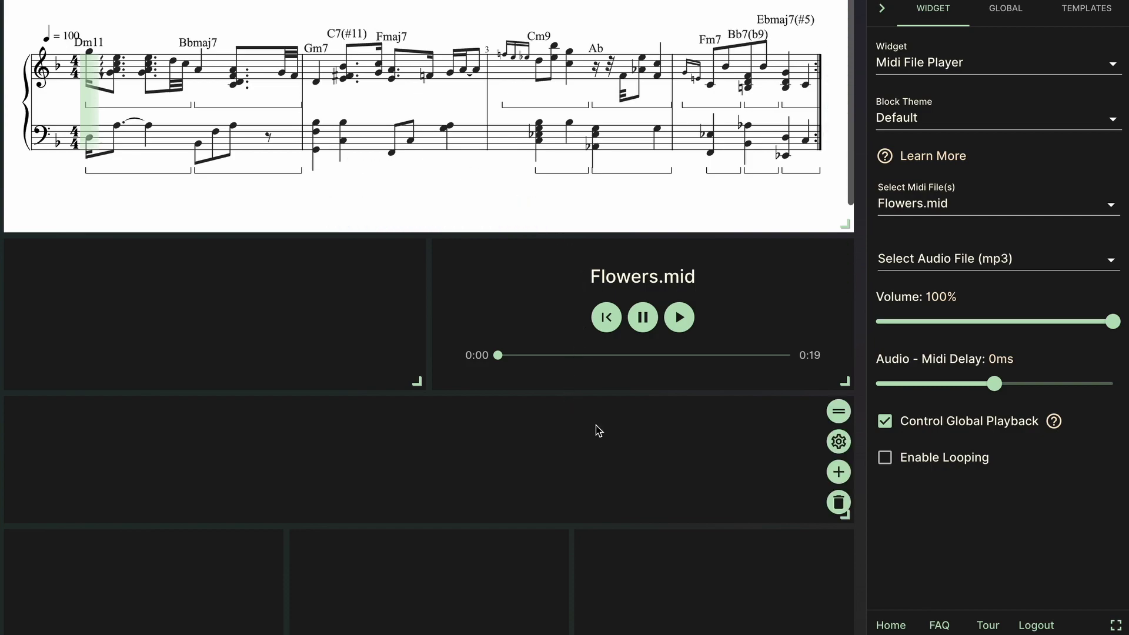
{"action": "left_click", "coordinate": [839, 441]}
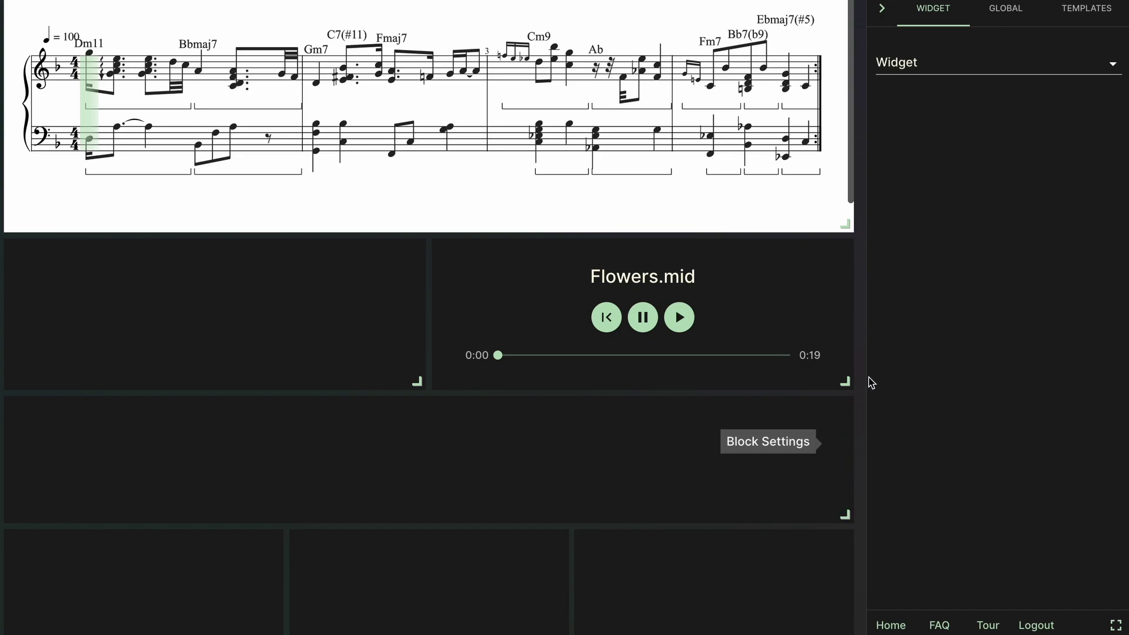
{"action": "left_click", "coordinate": [945, 72]}
{"action": "left_click", "coordinate": [932, 93]}
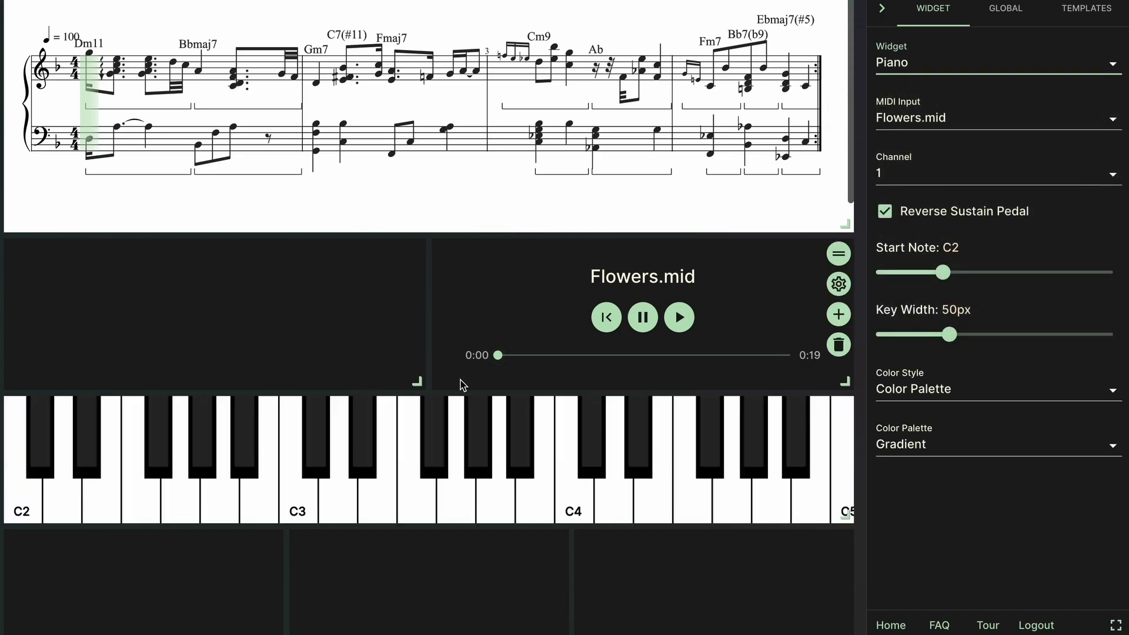
{"action": "left_click", "coordinate": [408, 283]}
{"action": "left_click", "coordinate": [896, 74]}
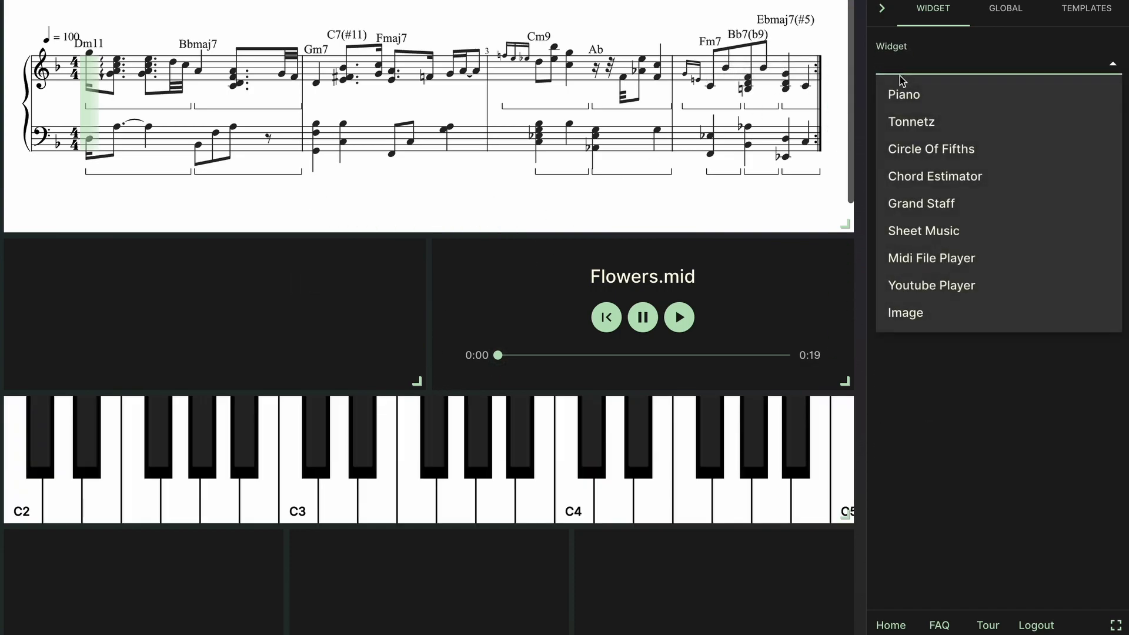
{"action": "left_click", "coordinate": [900, 120]}
- Shrink the player and move it right, enlarge the Tonnetz, then test Flowers.mid playback
{"action": "left_click_drag", "start_coordinate": [846, 383], "coordinate": [703, 439]}
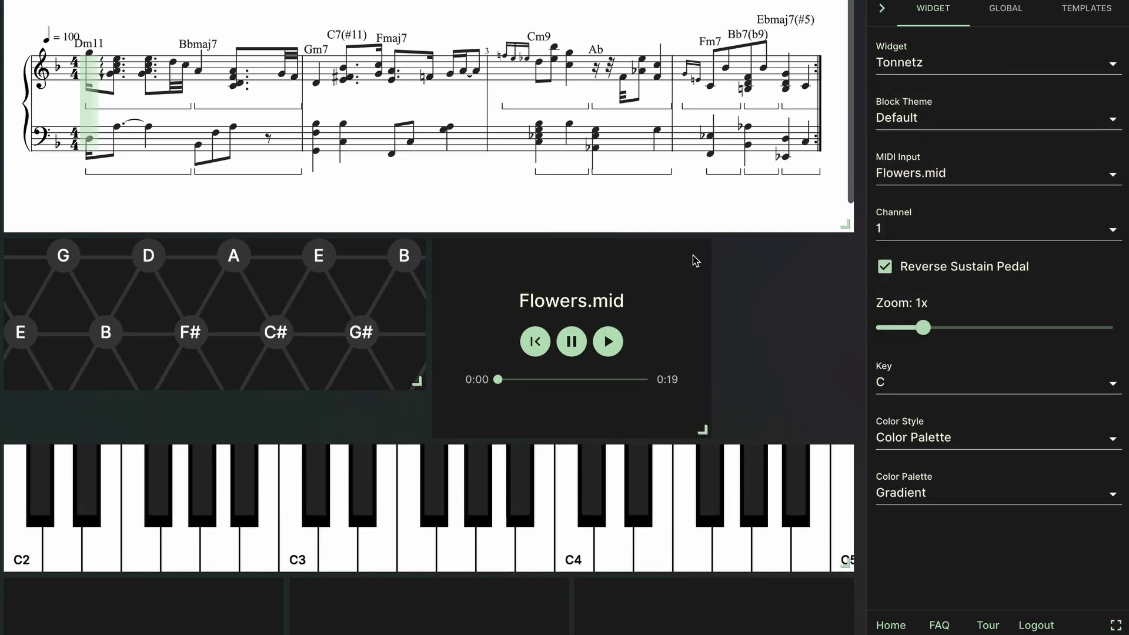
{"action": "mouse_move", "coordinate": [696, 257]}
{"action": "left_click_drag", "start_coordinate": [696, 253], "coordinate": [838, 252]}
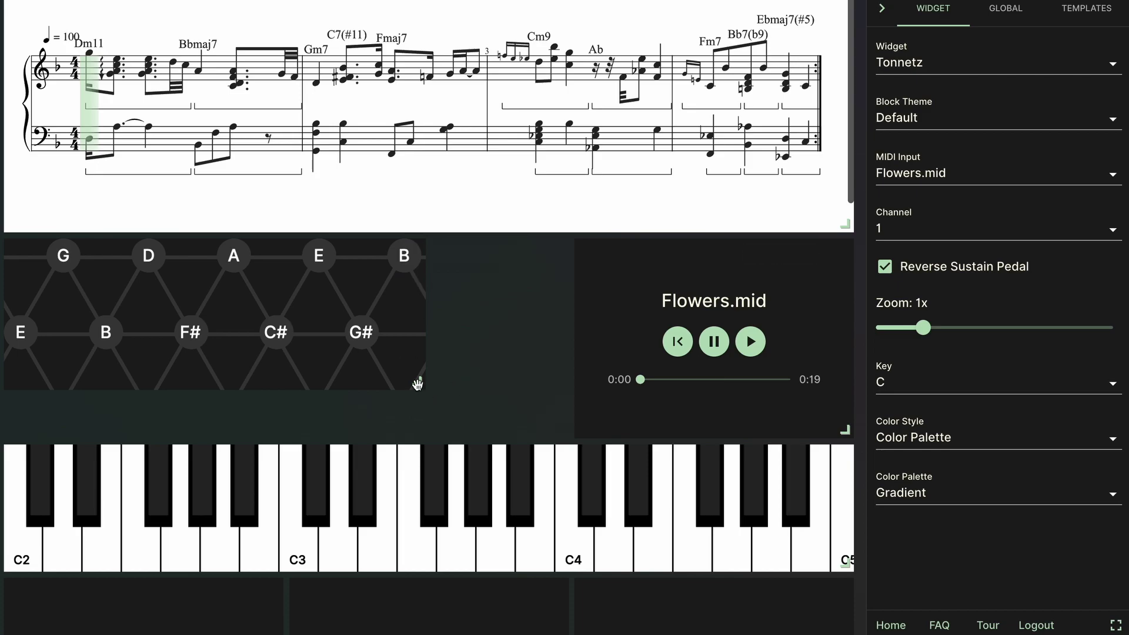
{"action": "left_click_drag", "start_coordinate": [417, 384], "coordinate": [569, 436]}
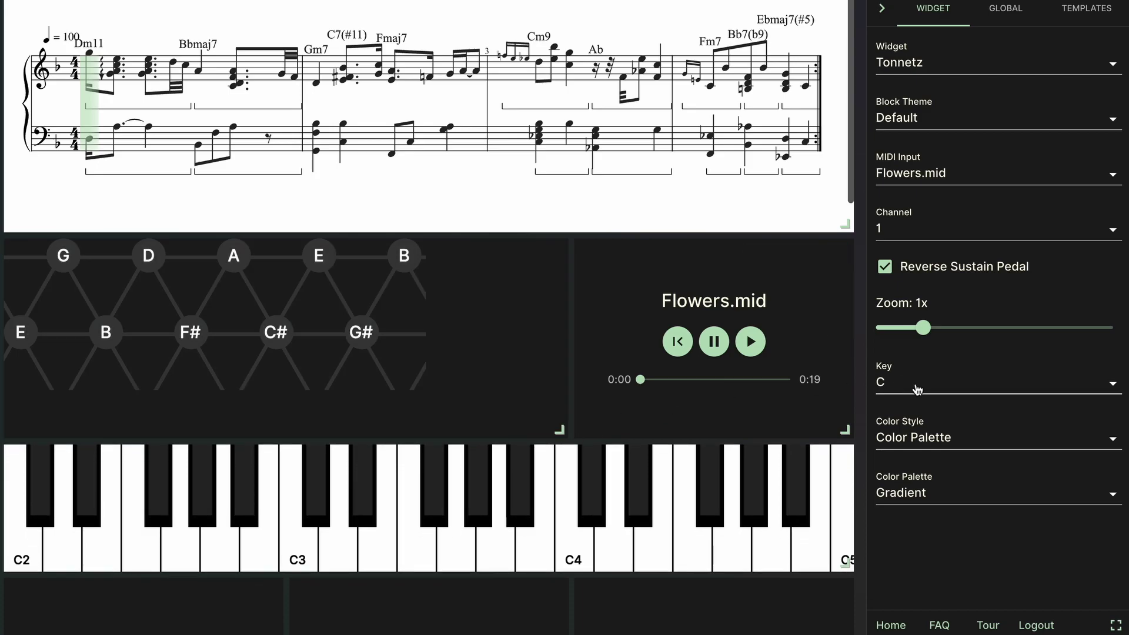
{"action": "mouse_move", "coordinate": [515, 395]}
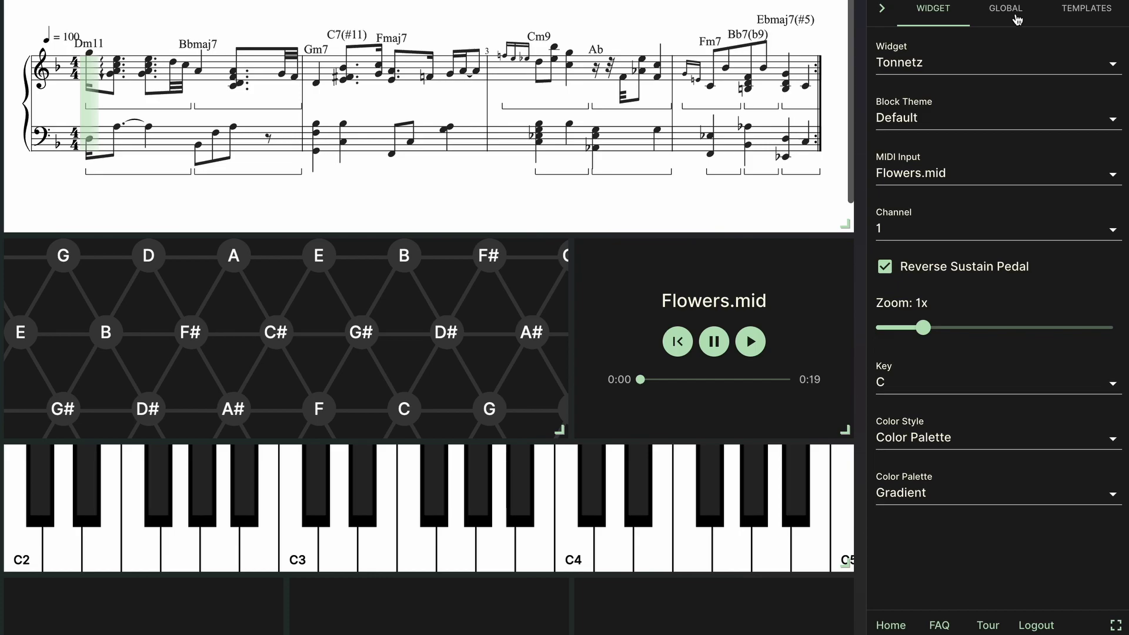
{"action": "left_click", "coordinate": [750, 342]}
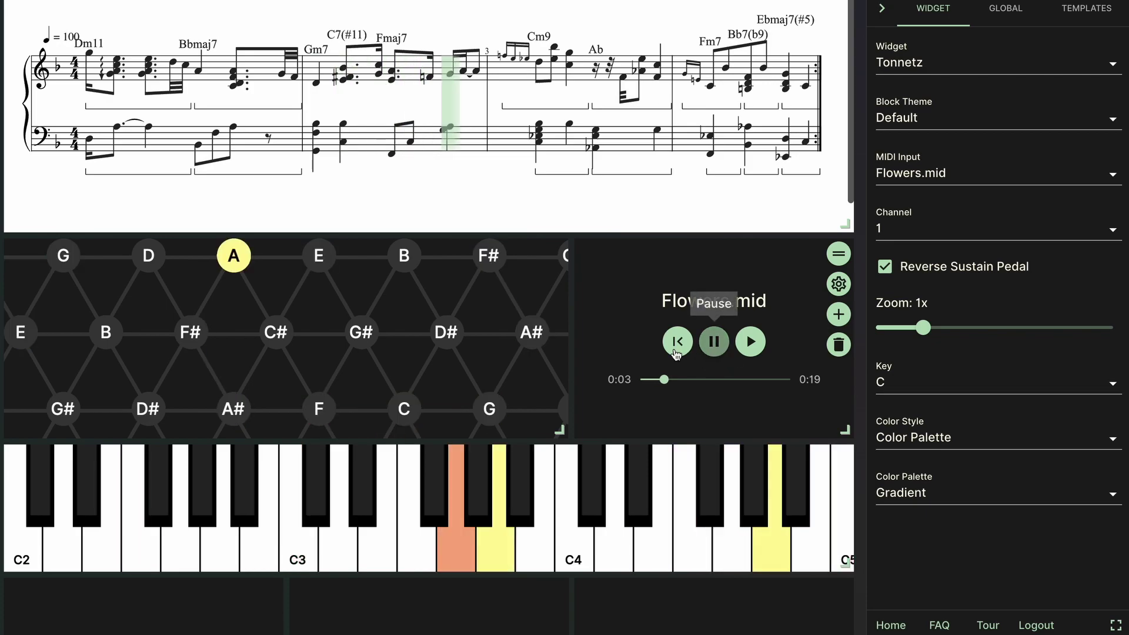
{"action": "left_click", "coordinate": [714, 342]}
- Rewind playback and give both the Tonnetz and the Flowers.mid player a Light block theme
{"action": "left_click", "coordinate": [677, 341]}
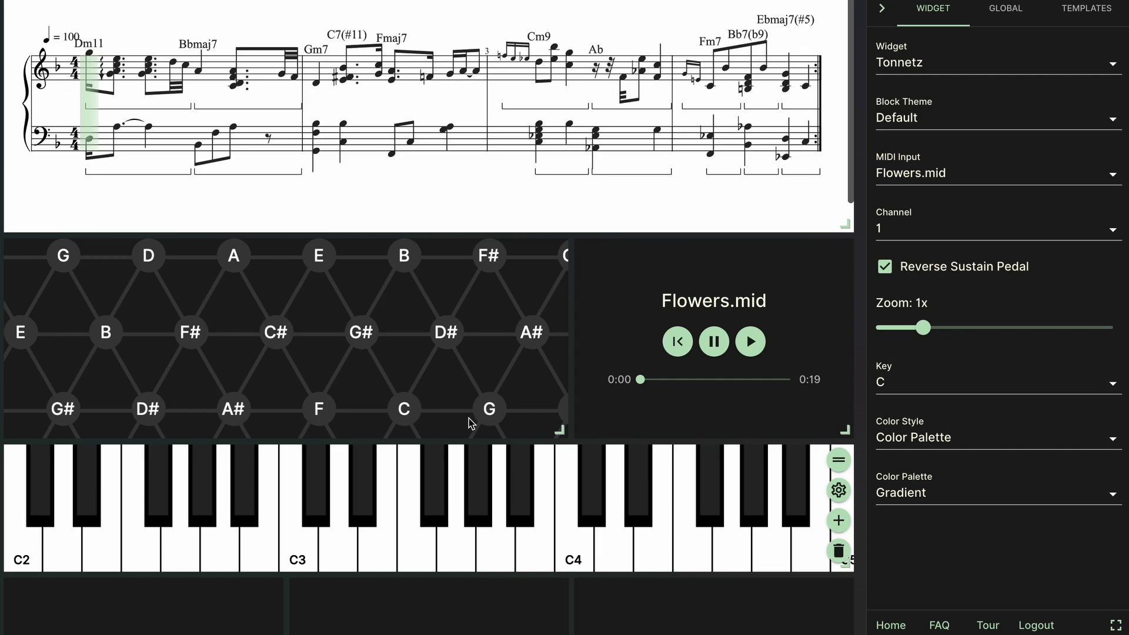
{"action": "mouse_move", "coordinate": [490, 122]}
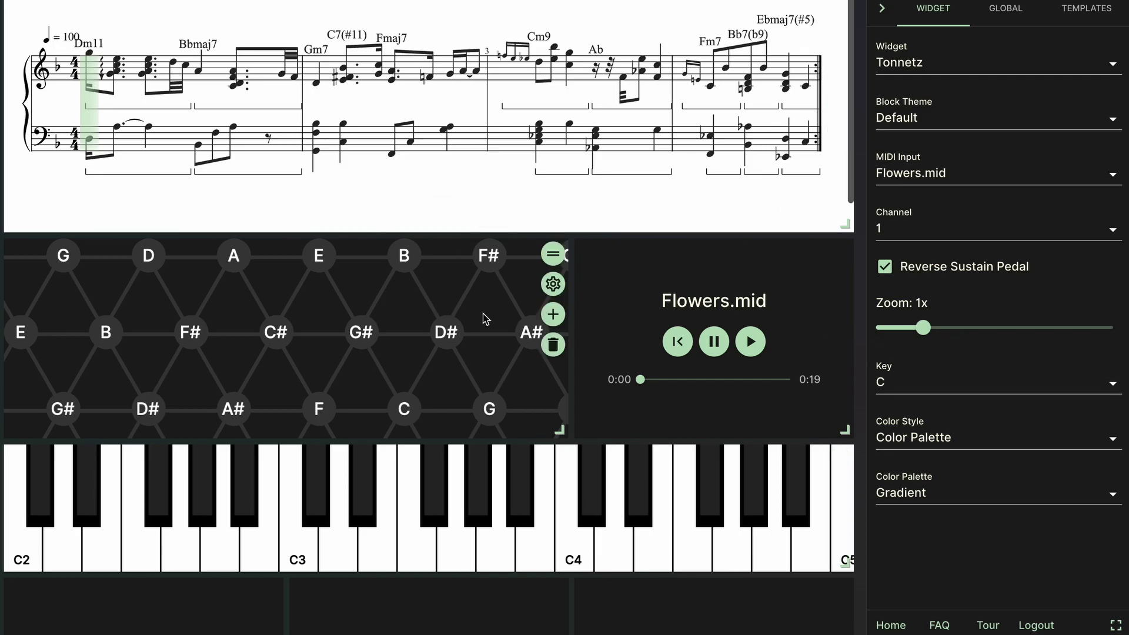
{"action": "scroll", "coordinate": [484, 319], "scroll_direction": "up", "scroll_amount": 1}
{"action": "scroll", "coordinate": [484, 320], "scroll_direction": "down", "scroll_amount": 3}
{"action": "left_click", "coordinate": [998, 117]}
{"action": "left_click", "coordinate": [998, 159]}
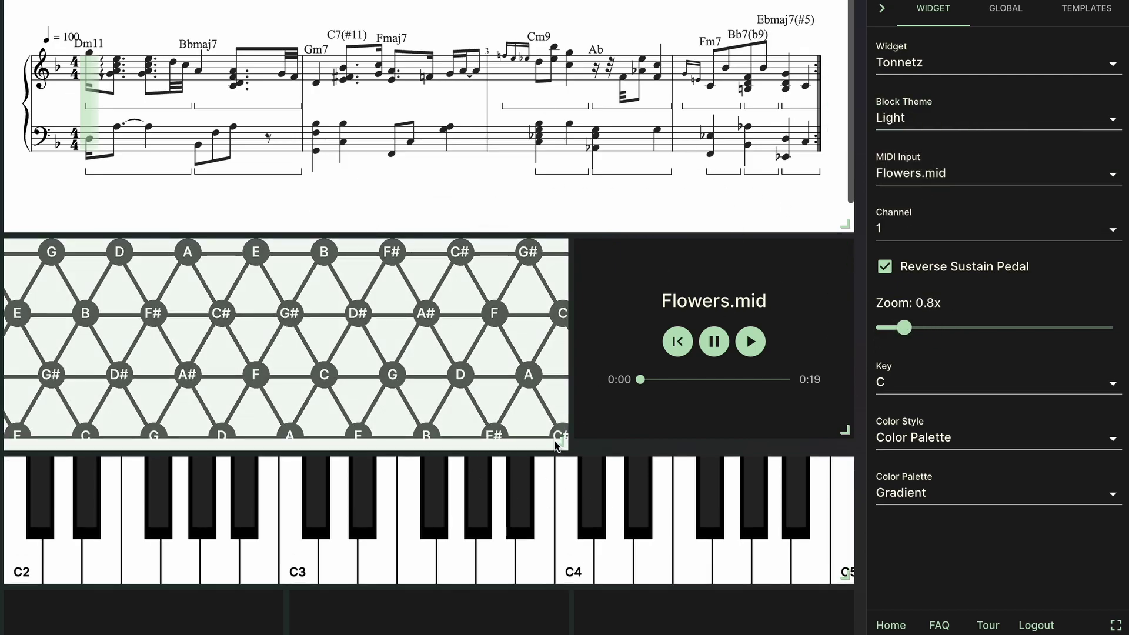
{"action": "left_click", "coordinate": [601, 378]}
{"action": "left_click", "coordinate": [998, 117]}
{"action": "left_click", "coordinate": [998, 176]}
- Nudge the score zoom and make the piano span C0 to C7 with narrower keys
{"action": "left_click", "coordinate": [842, 73]}
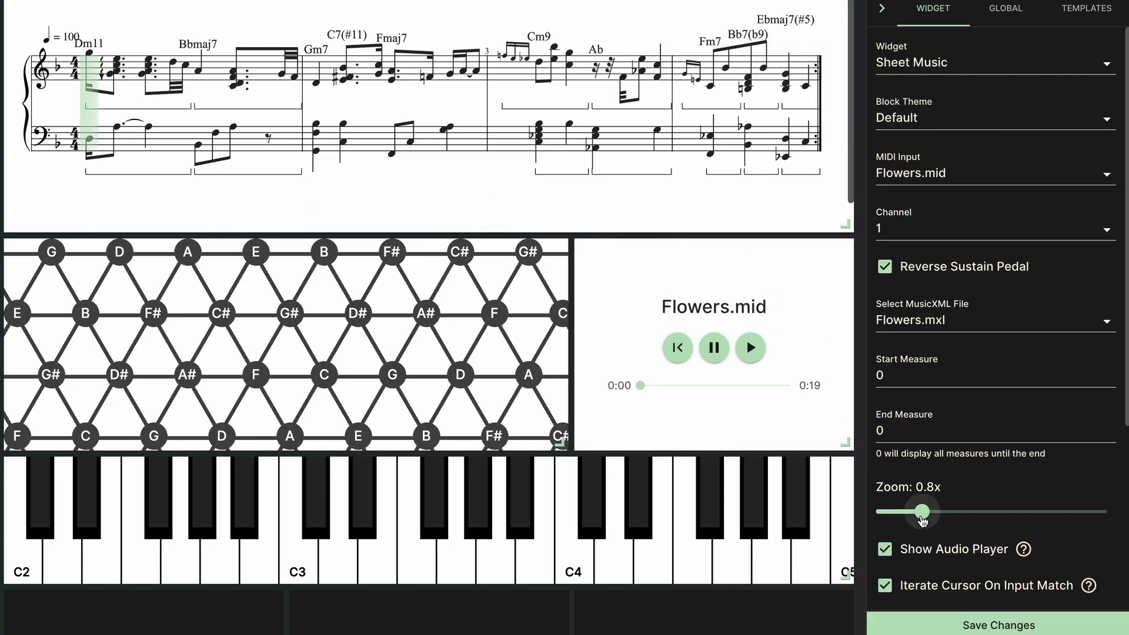
{"action": "left_click", "coordinate": [842, 74]}
{"action": "left_click", "coordinate": [830, 518]}
{"action": "left_click_drag", "start_coordinate": [921, 282], "coordinate": [901, 282]}
{"action": "left_click_drag", "start_coordinate": [949, 335], "coordinate": [892, 335]}
- Turn the empty bottom block into a YouTube Player and select its URL field
{"action": "left_click", "coordinate": [842, 588]}
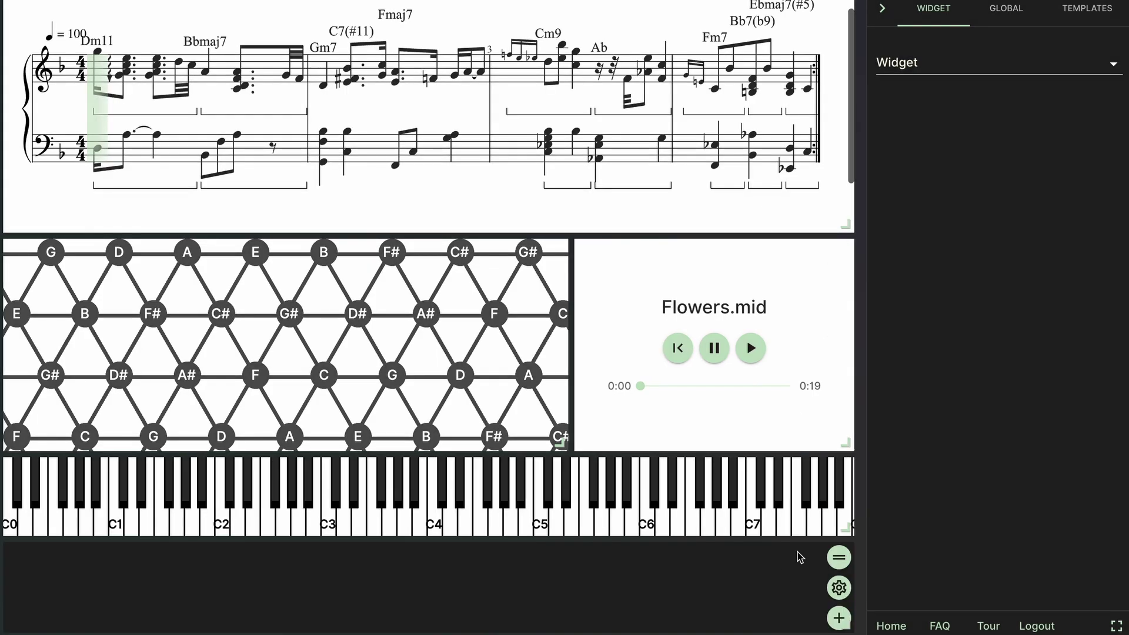
{"action": "left_click", "coordinate": [969, 64]}
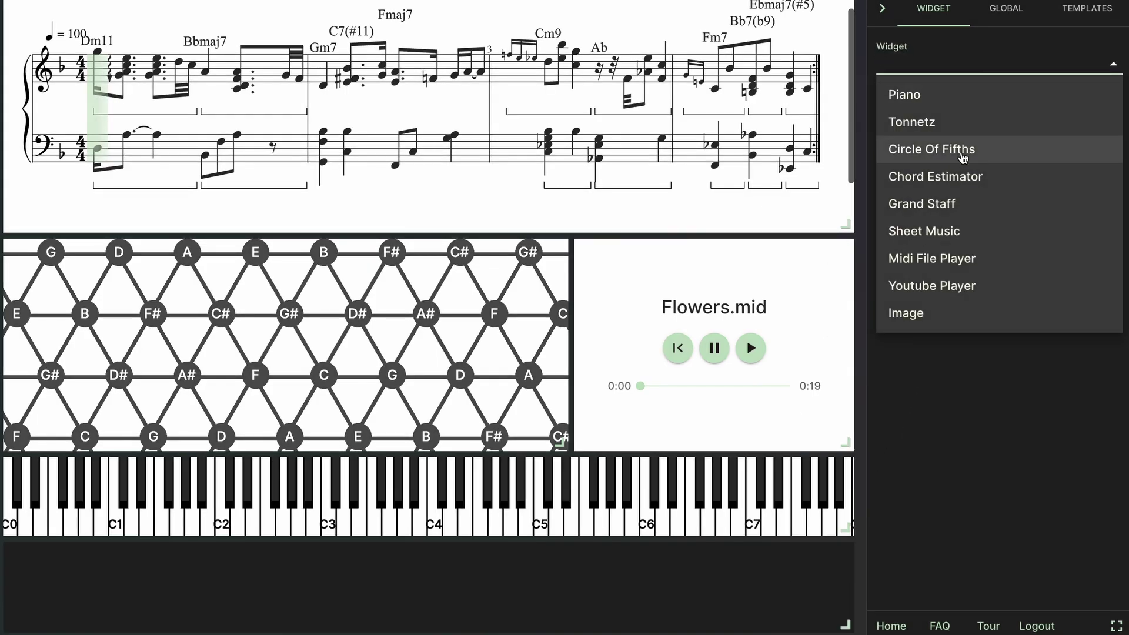
{"action": "left_click", "coordinate": [934, 286]}
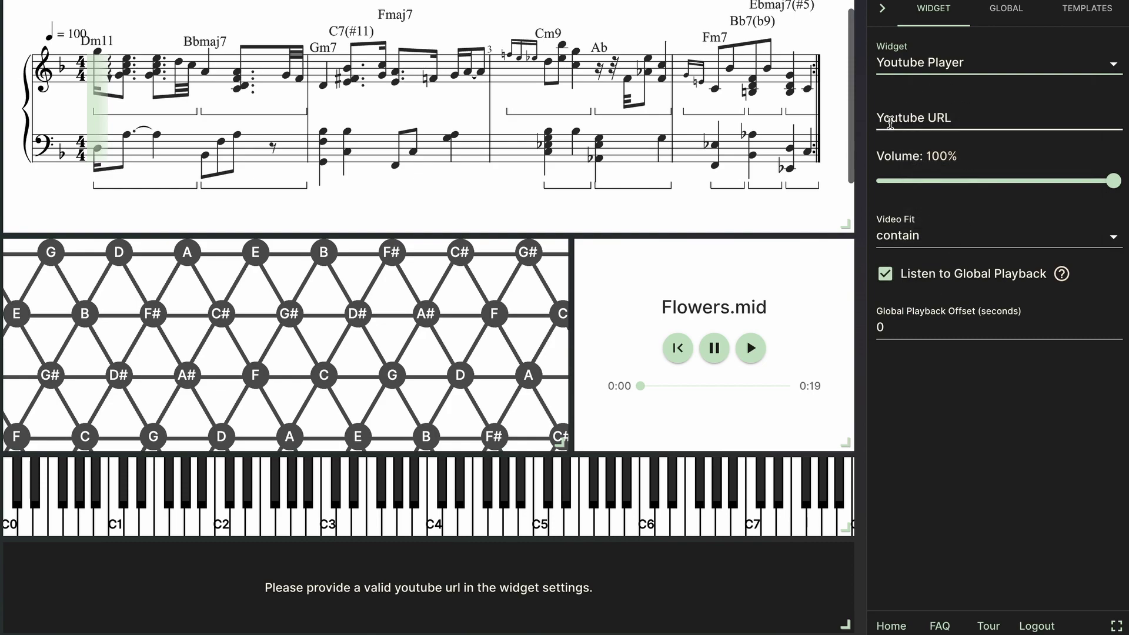
{"action": "left_click", "coordinate": [906, 120]}
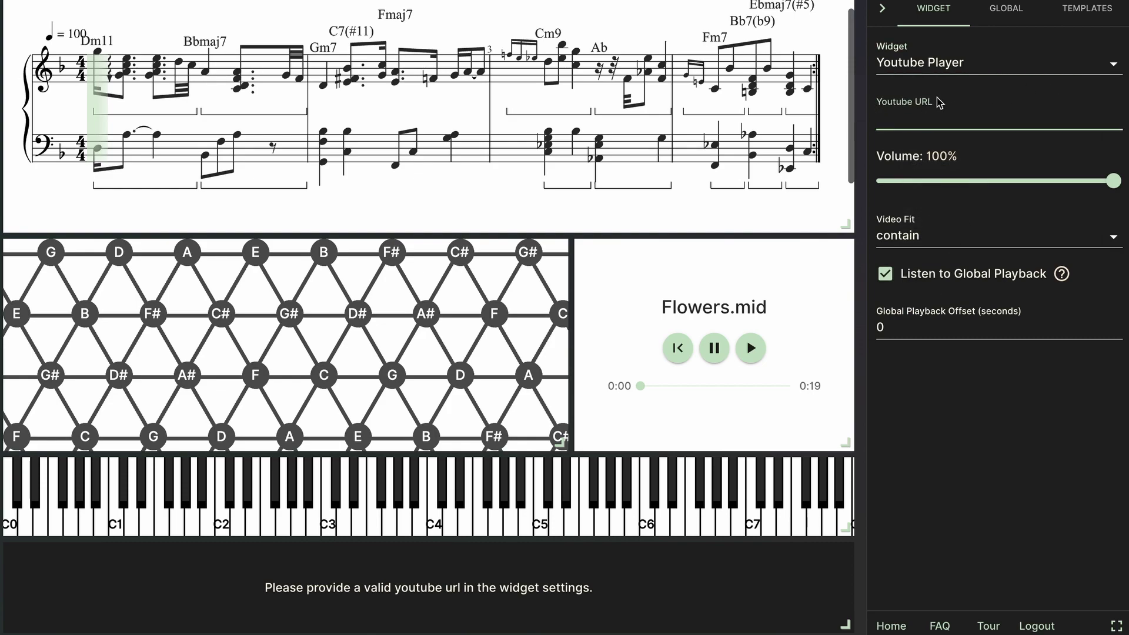
- On YouTube, find the Flowers timestamp (2:53) in the Nujabes video description
{"action": "key", "text": "alt+Tab"}
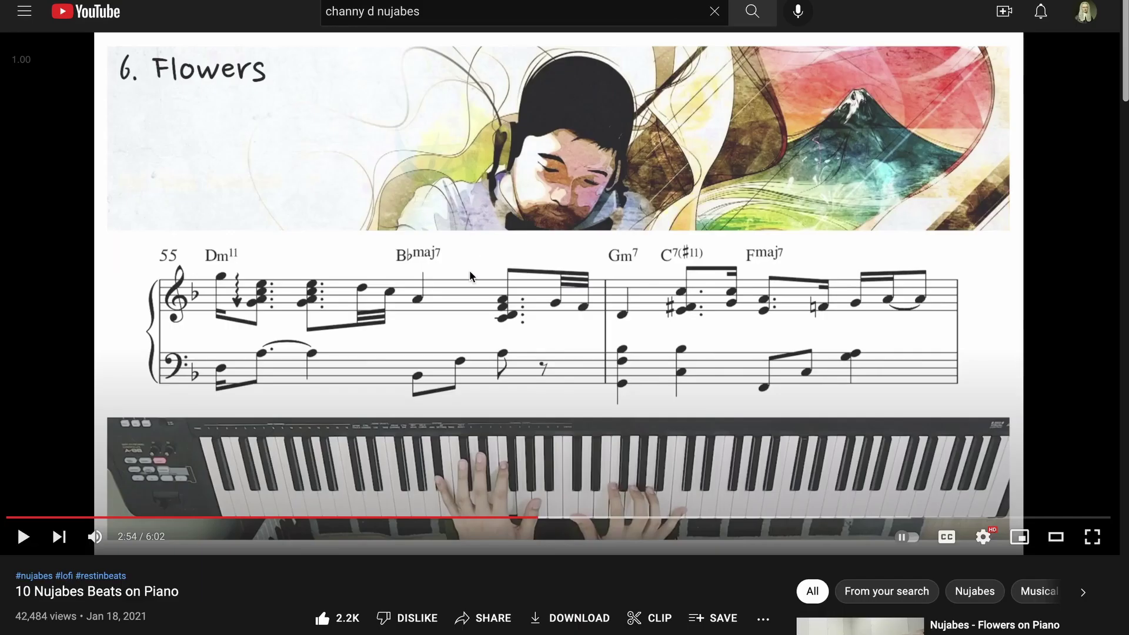
{"action": "scroll", "coordinate": [469, 280], "scroll_direction": "down", "scroll_amount": 2}
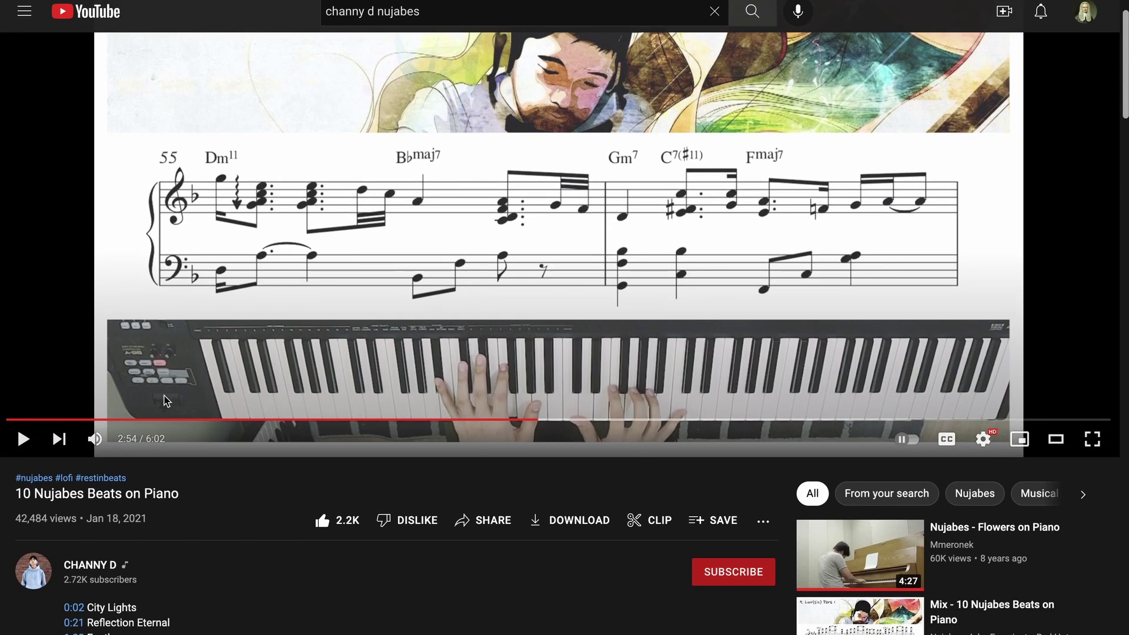
{"action": "scroll", "coordinate": [167, 401], "scroll_direction": "down", "scroll_amount": 4}
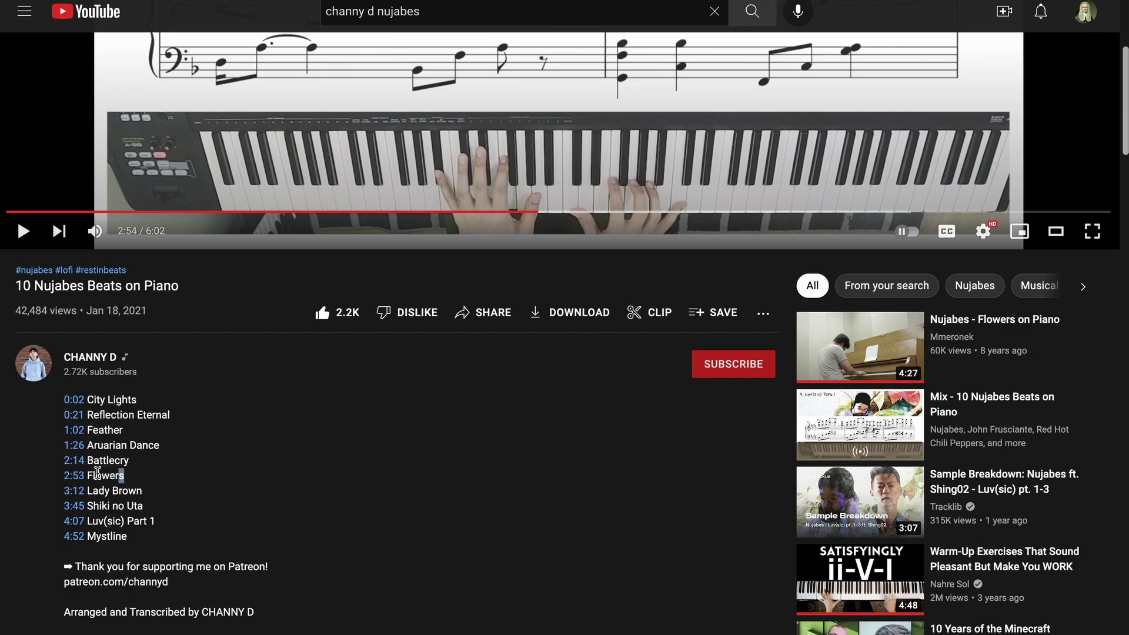
{"action": "scroll", "coordinate": [324, 418], "scroll_direction": "up", "scroll_amount": 5}
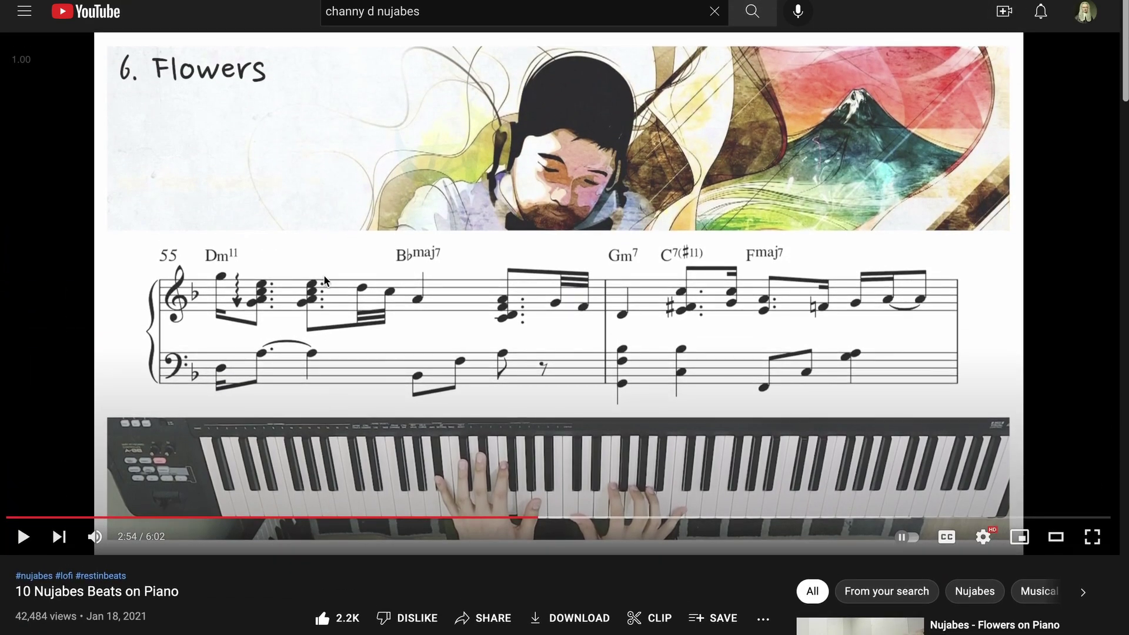
- Paste the Nujabes video link, set Video Fit to cover and Vertical Scroll to about 96%
{"action": "key", "text": "ctrl+Tab"}
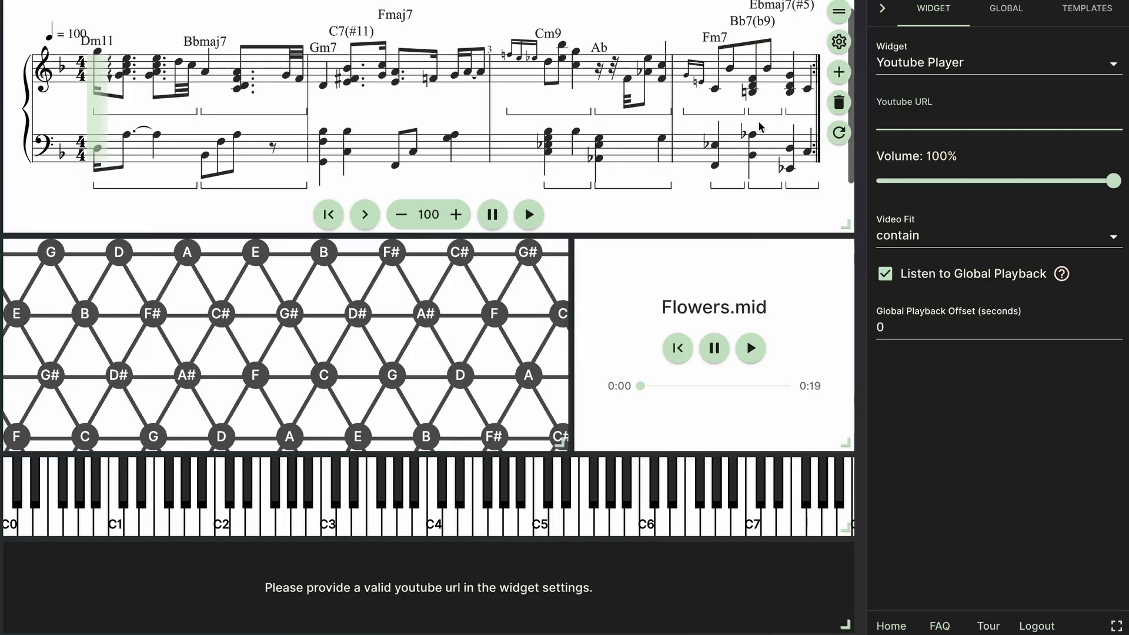
{"action": "type", "text": "https://www.youtube.com/watch?v=GbQ8QHJZVoA"}
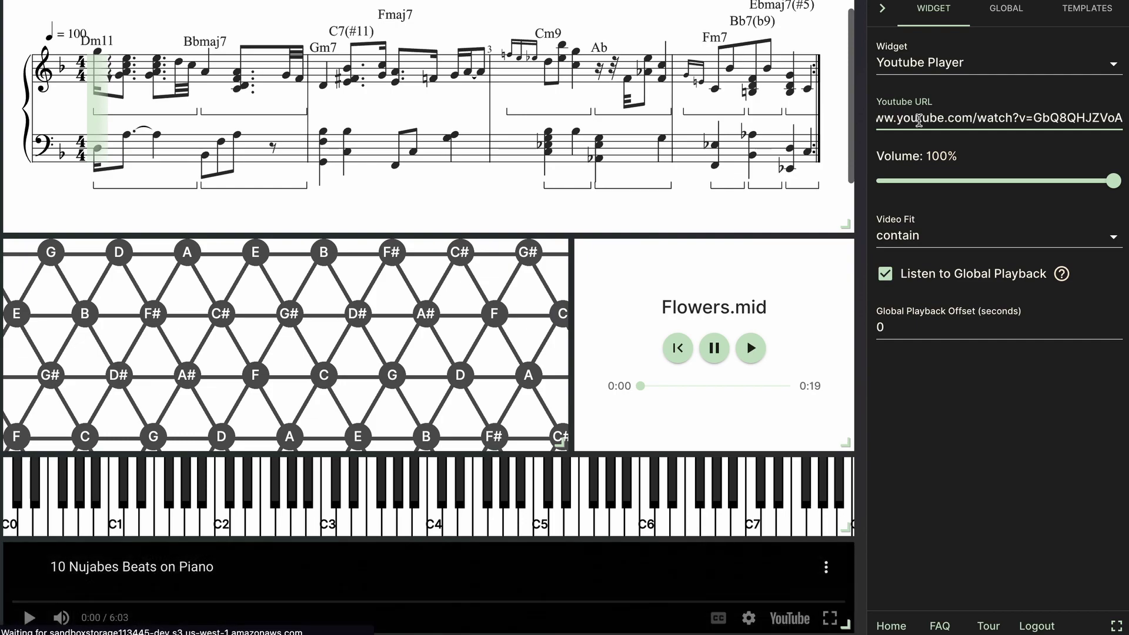
{"action": "left_click", "coordinate": [30, 617]}
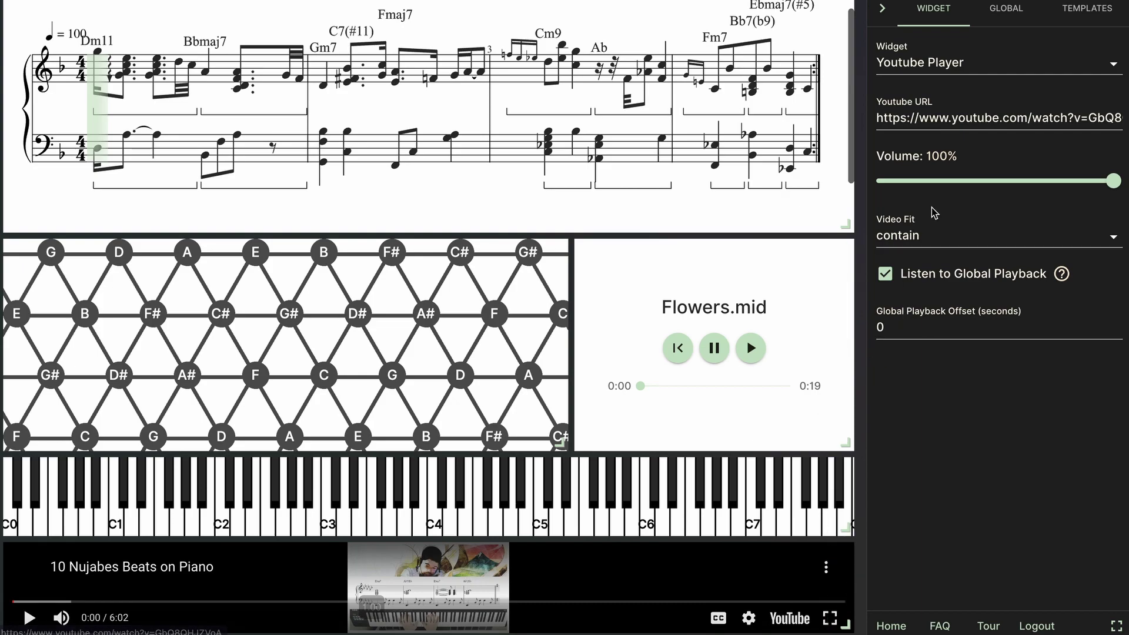
{"action": "left_click", "coordinate": [915, 238]}
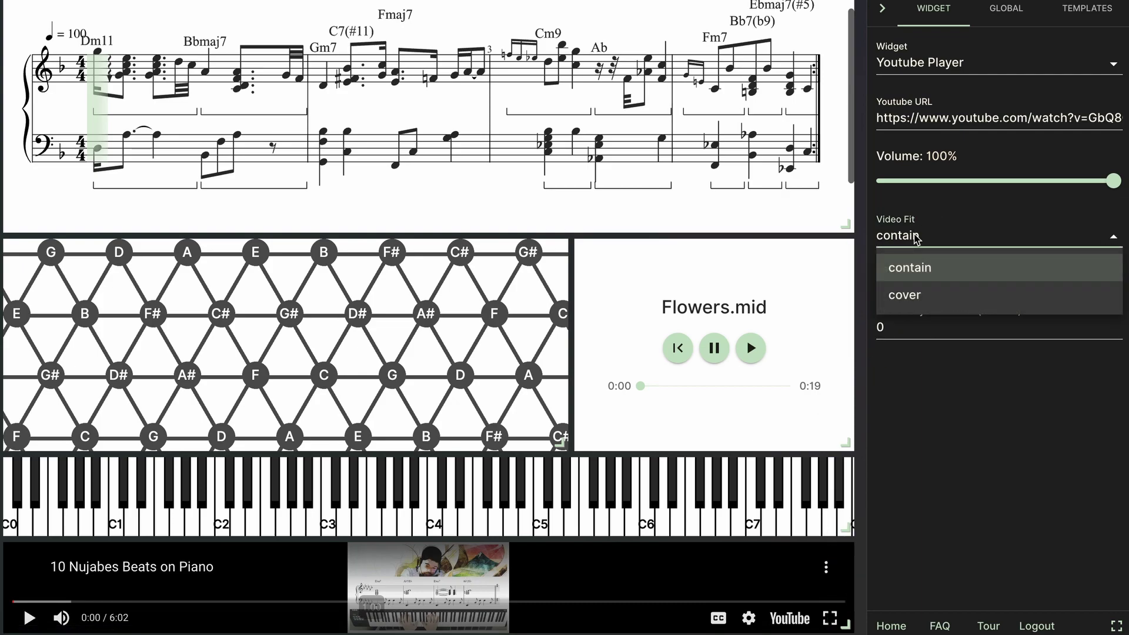
{"action": "left_click", "coordinate": [904, 296]}
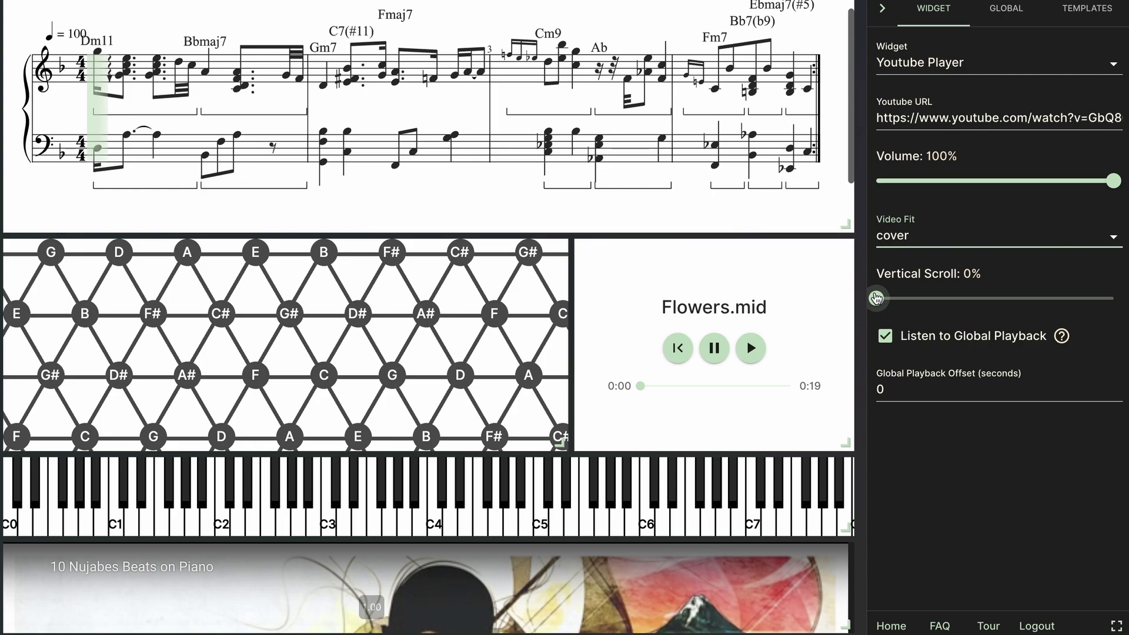
{"action": "left_click_drag", "start_coordinate": [876, 298], "coordinate": [1105, 297]}
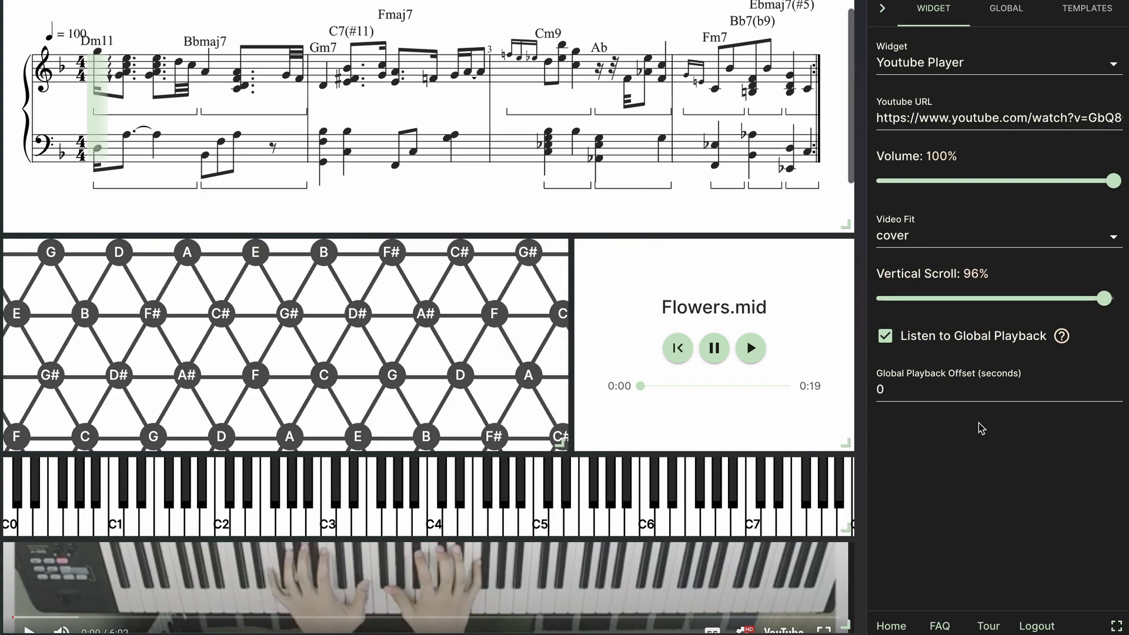
- Set a 173-second global playback offset, play Flowers.mid alongside the video, then open the player's settings
{"action": "double_click", "coordinate": [929, 390]}
{"action": "type", "text": "1"}
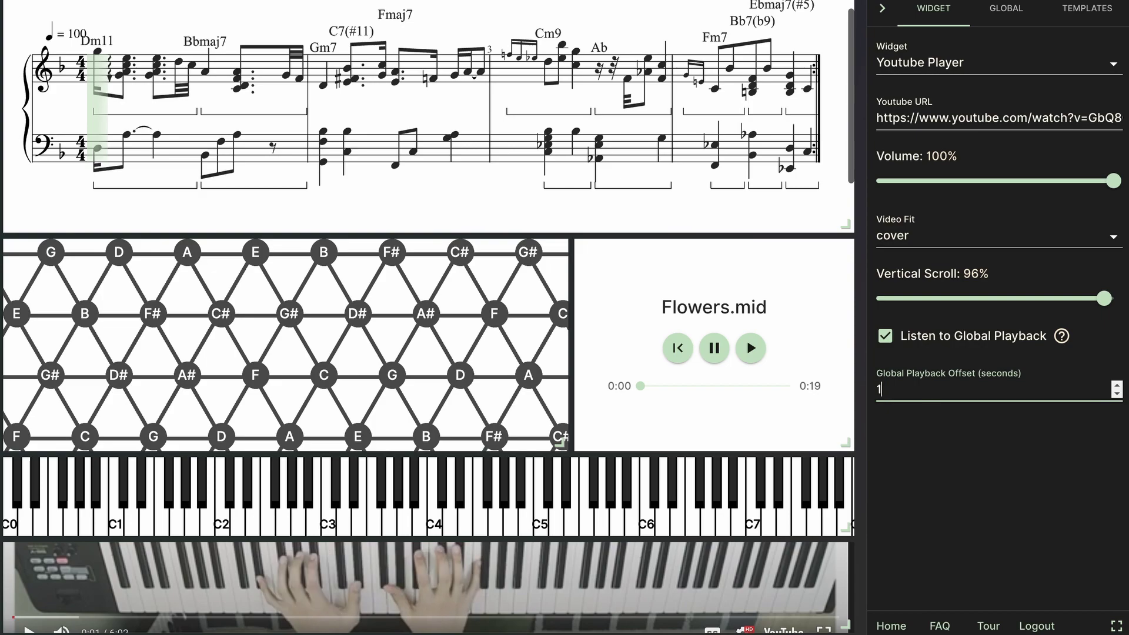
{"action": "type", "text": "73"}
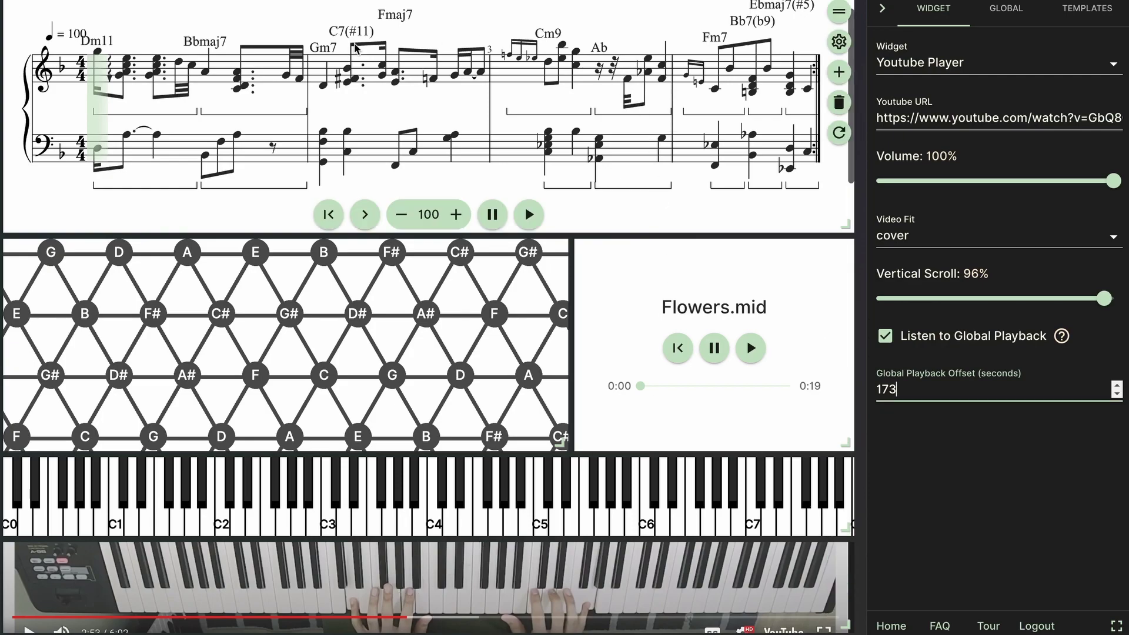
{"action": "mouse_move", "coordinate": [555, 246]}
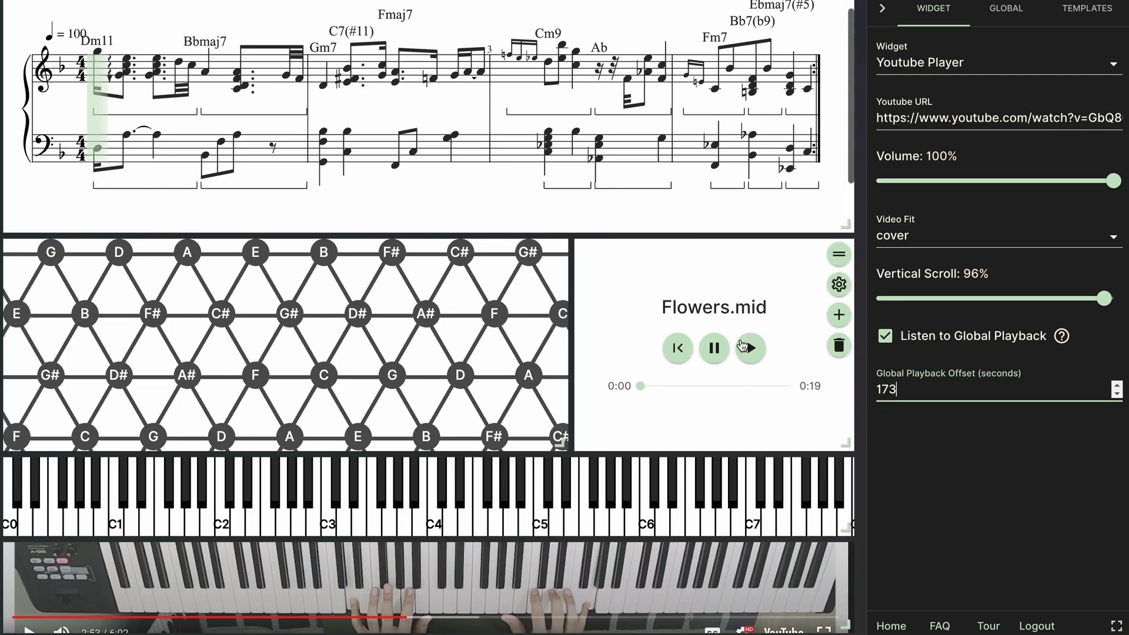
{"action": "left_click", "coordinate": [751, 347]}
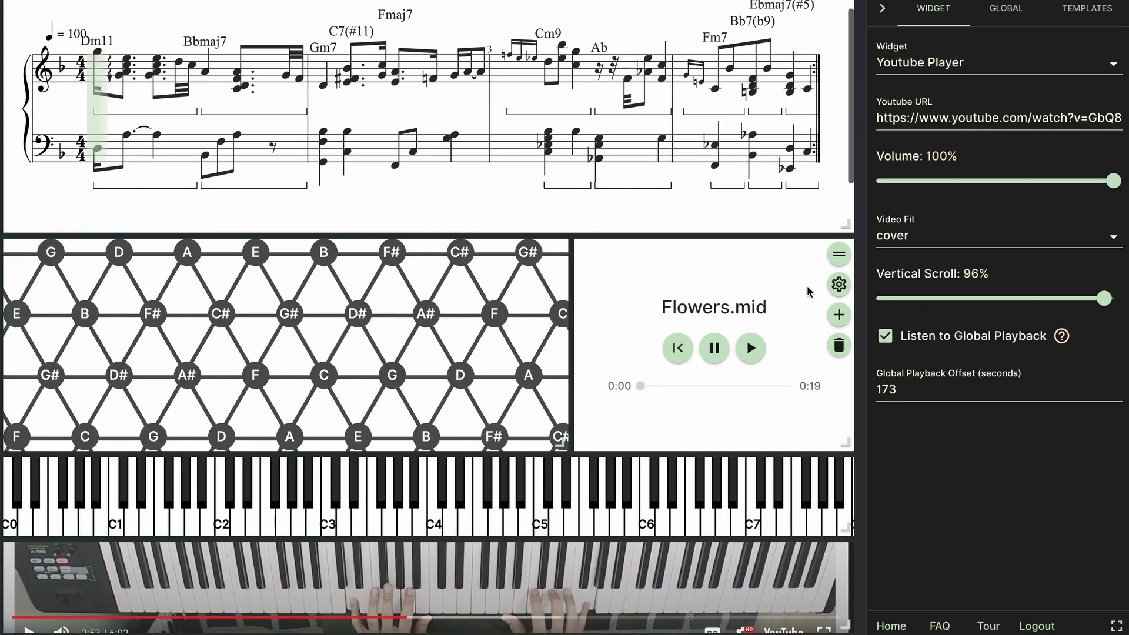
{"action": "left_click", "coordinate": [839, 285]}
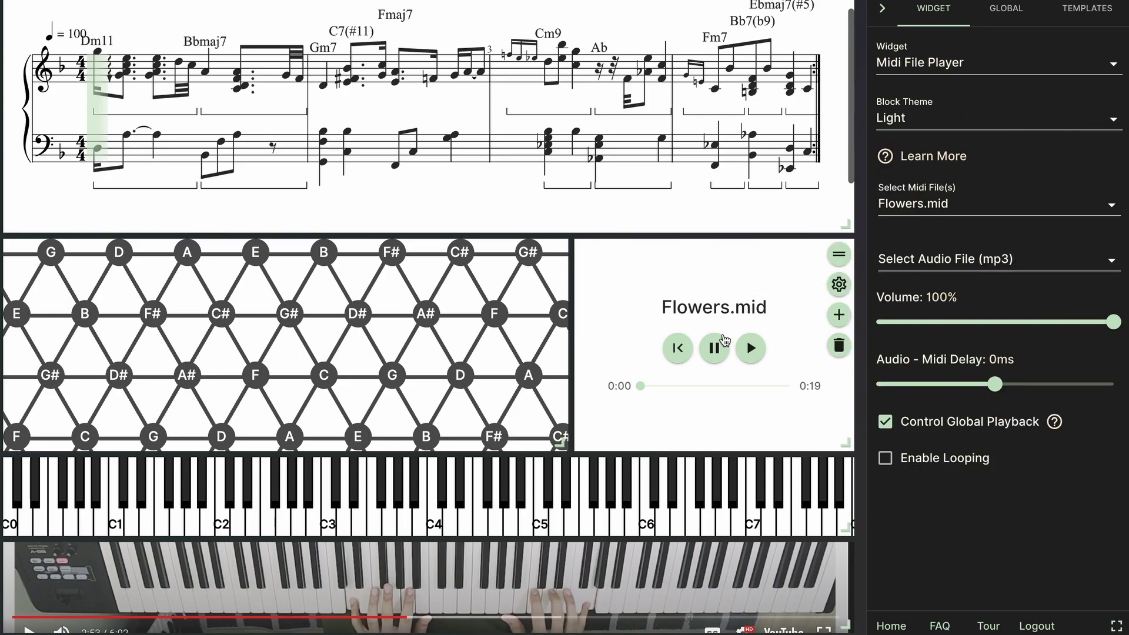
- Launch Ableton Live and open a Finder window via Spotlight
{"action": "key", "text": "super+space"}
{"action": "type", "text": "ab"}
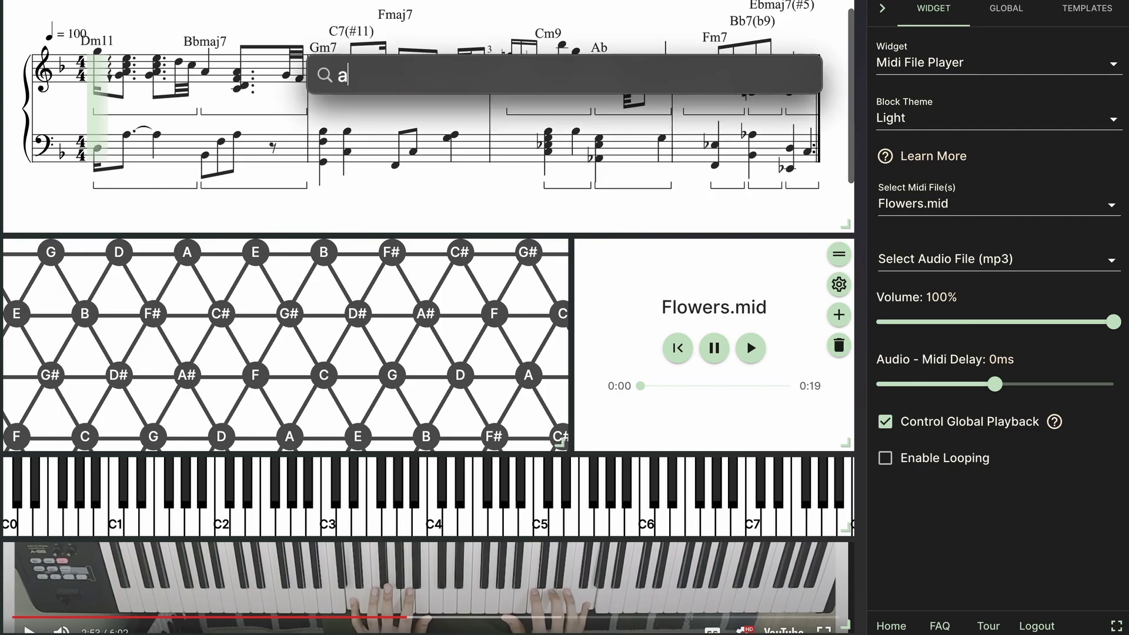
{"action": "key", "text": "Return"}
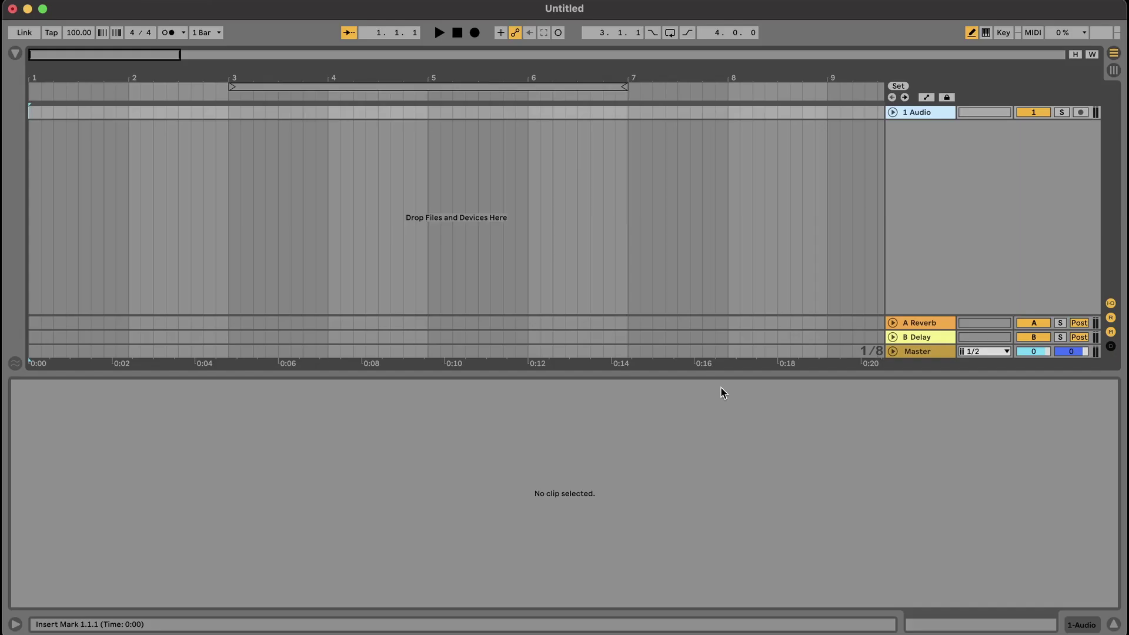
{"action": "key", "text": "super+space"}
{"action": "type", "text": "finder"}
{"action": "key", "text": "Return"}
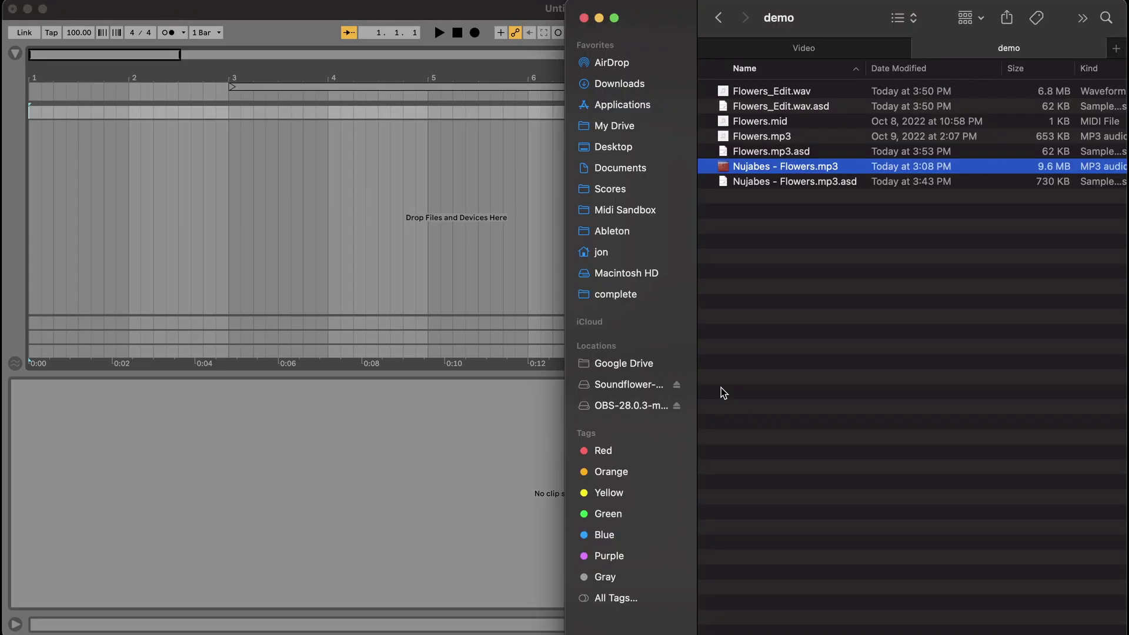
- Drag Flowers.mid and Nujabes - Flowers.mp3 from the demo folder into Ableton's arrangement
{"action": "left_click", "coordinate": [753, 124]}
{"action": "left_click_drag", "start_coordinate": [753, 125], "coordinate": [33, 205]}
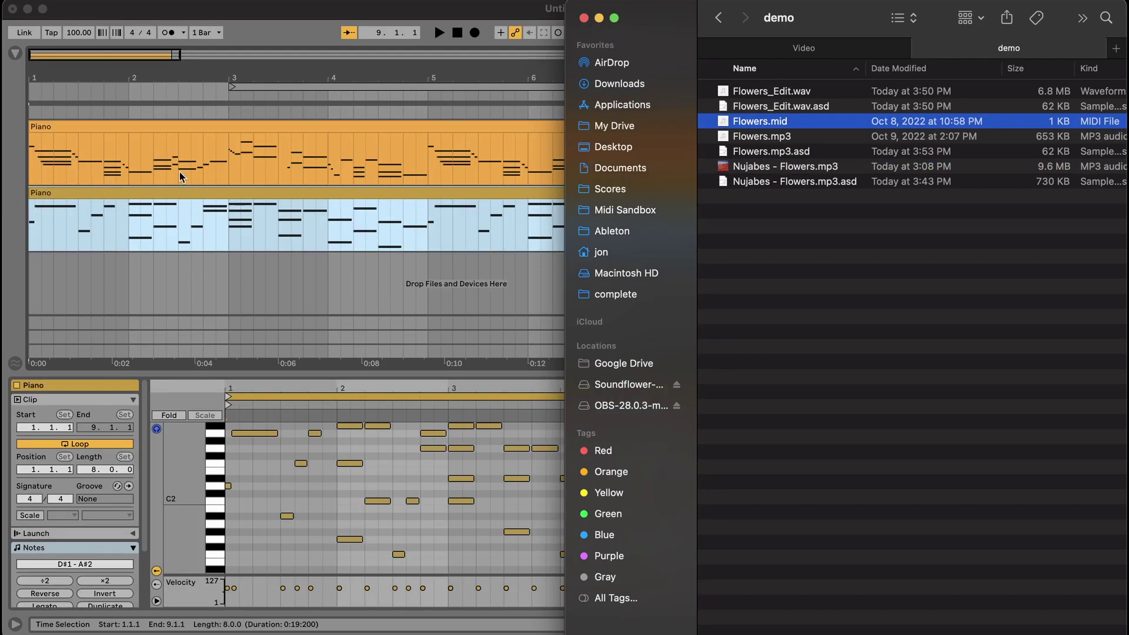
{"action": "left_click", "coordinate": [801, 169]}
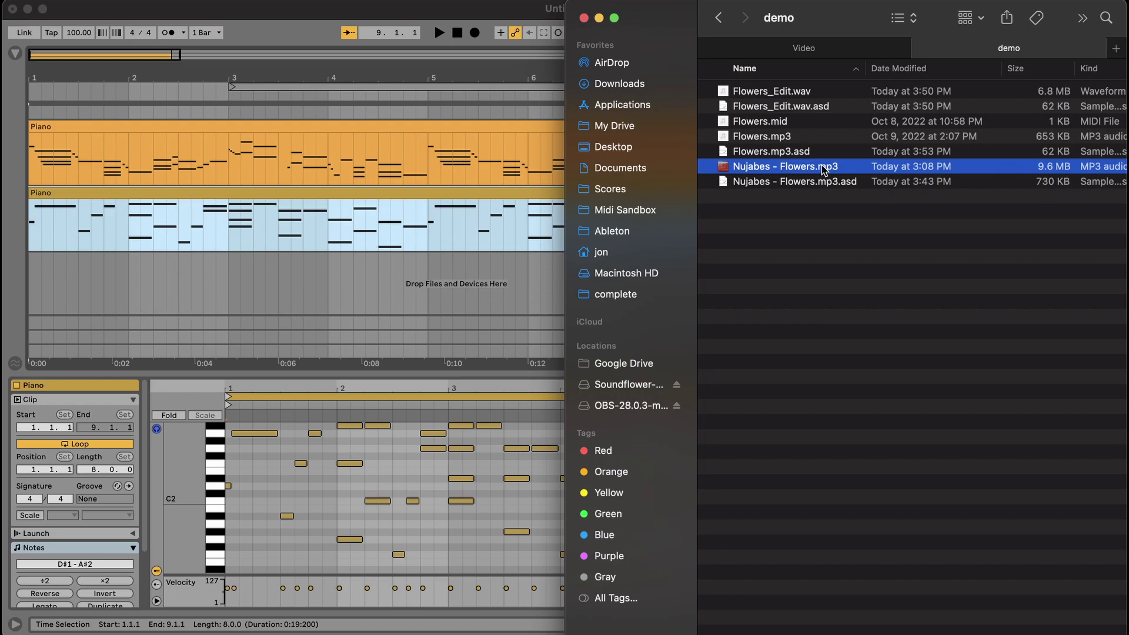
{"action": "left_click_drag", "start_coordinate": [822, 168], "coordinate": [31, 301]}
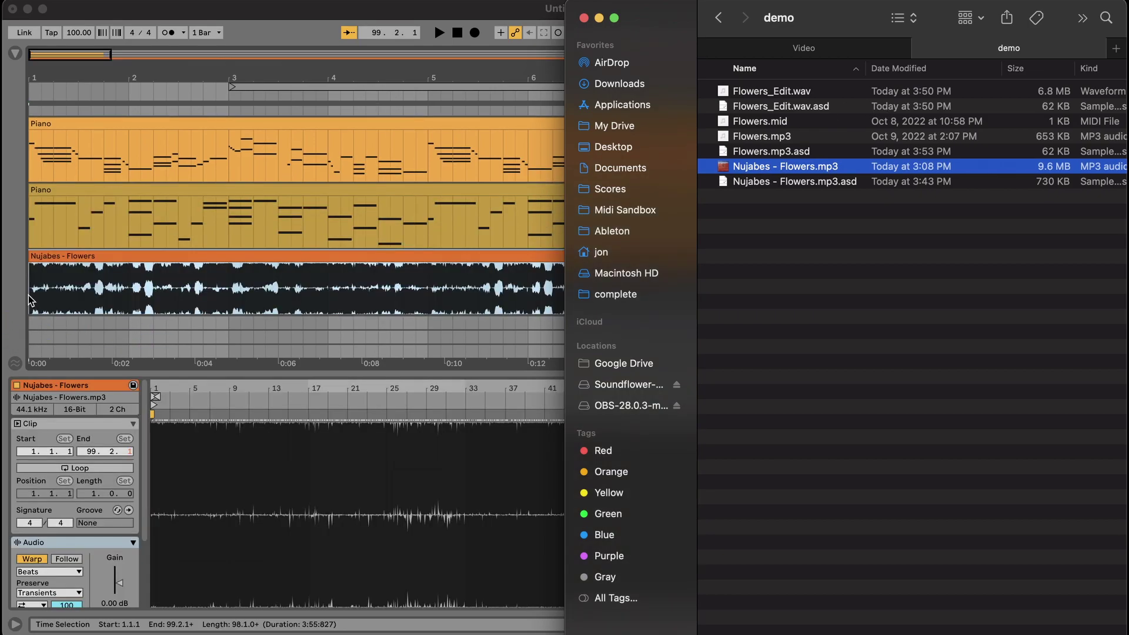
- Trim the start of the Nujabes - Flowers clip and align it at bar 1
{"action": "left_click", "coordinate": [82, 323]}
{"action": "scroll", "coordinate": [411, 174], "scroll_direction": "down", "scroll_amount": 5}
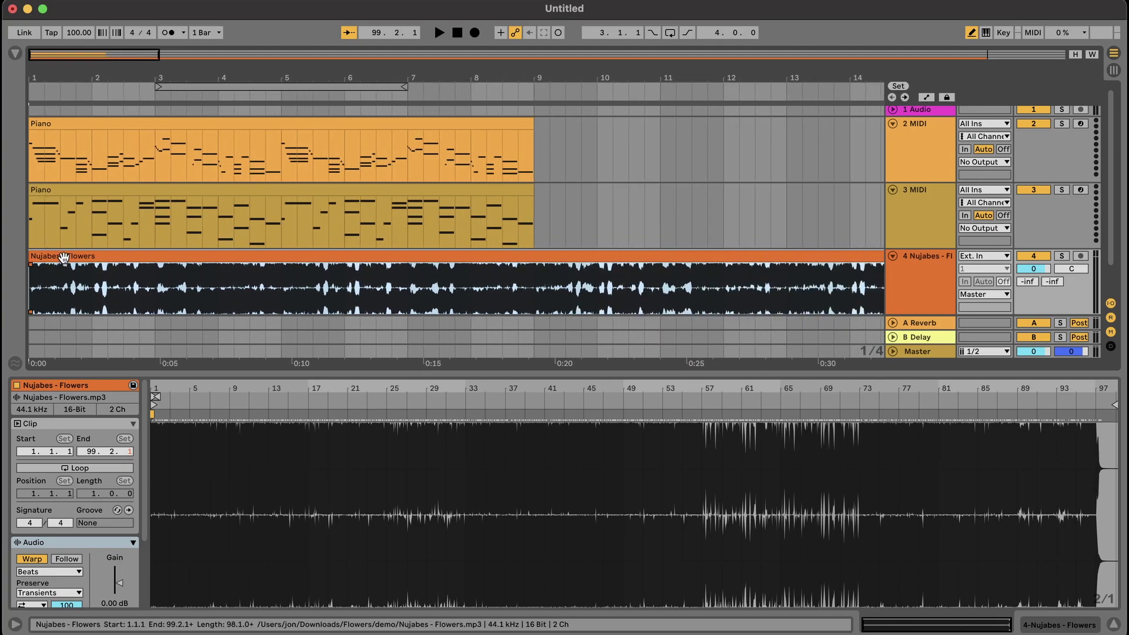
{"action": "mouse_move", "coordinate": [31, 257]}
{"action": "left_mouse_down"}
{"action": "mouse_move", "coordinate": [528, 256]}
{"action": "mouse_move", "coordinate": [52, 258]}
{"action": "left_mouse_up"}
{"action": "left_click", "coordinate": [52, 111]}
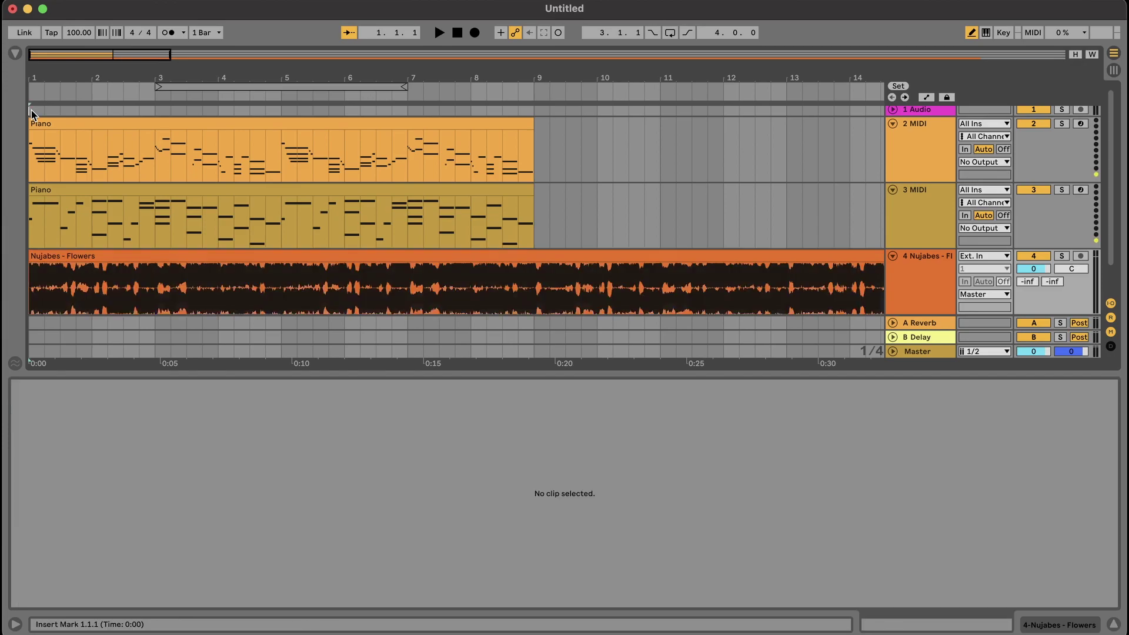
- Play the arrangement to check the sync, then make the arrangement area taller
{"action": "scroll", "coordinate": [101, 202], "scroll_direction": "up", "scroll_amount": 3}
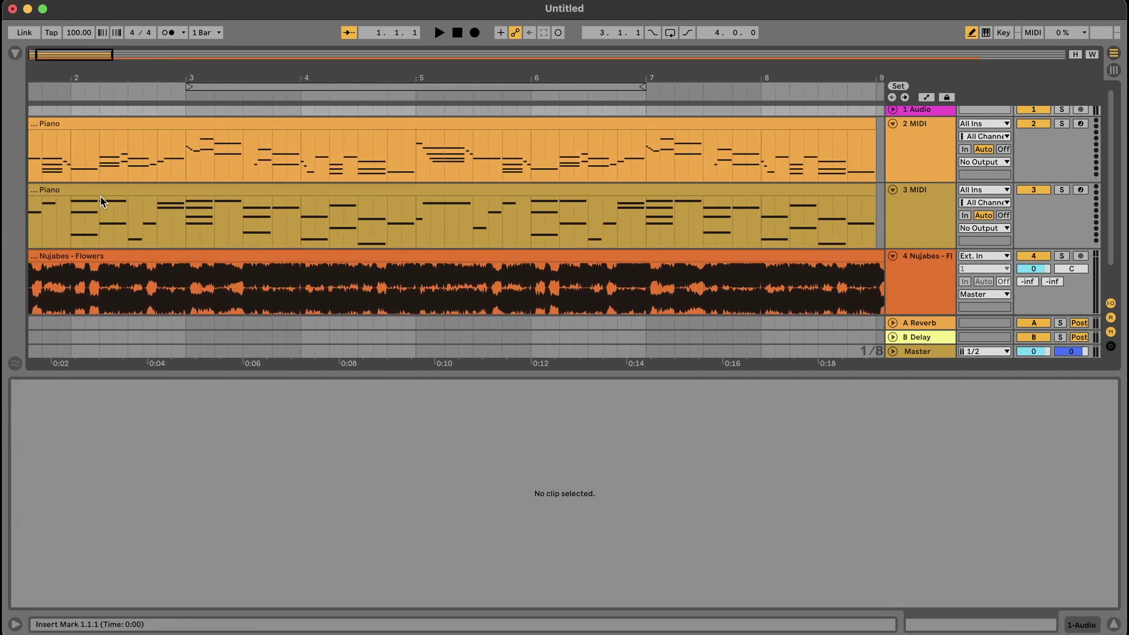
{"action": "scroll", "coordinate": [101, 202], "scroll_direction": "left", "scroll_amount": 4}
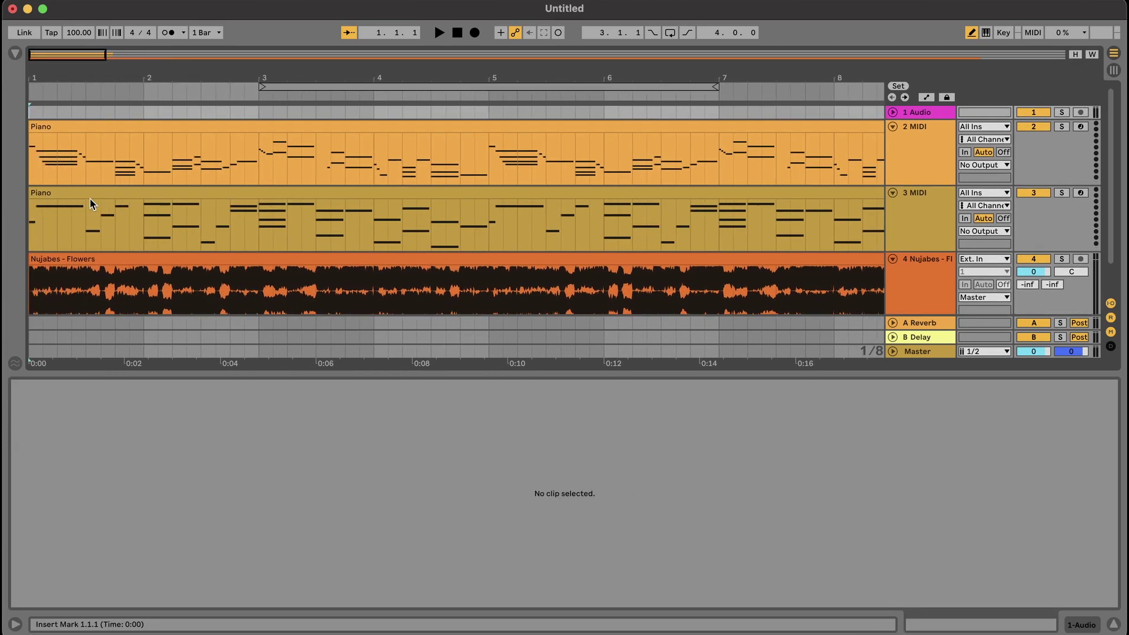
{"action": "key", "text": "space"}
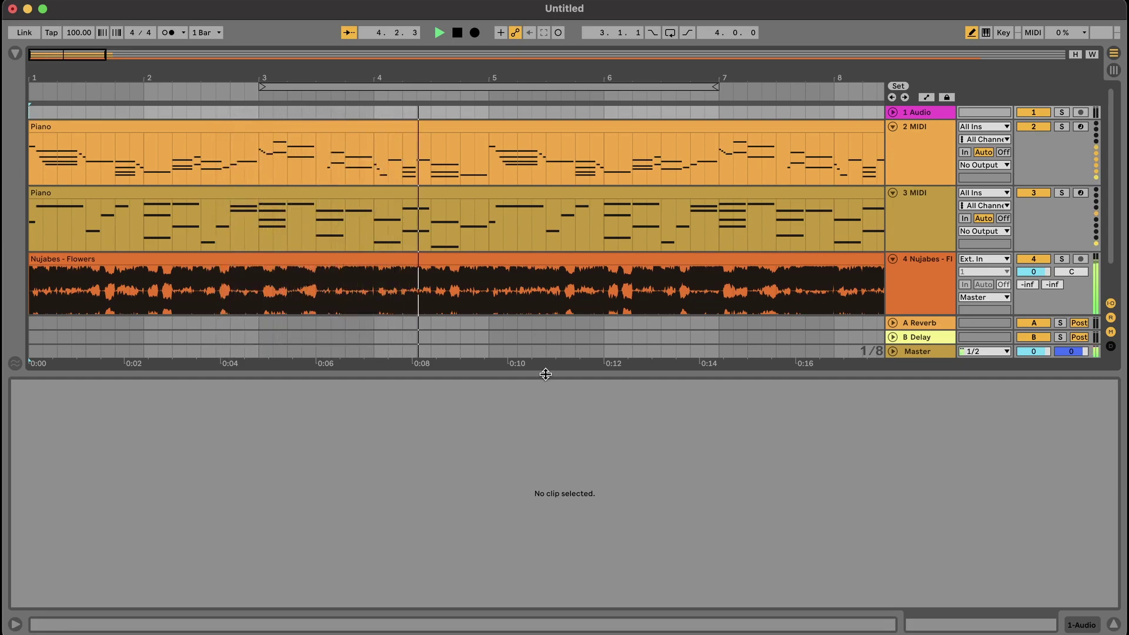
{"action": "left_click_drag", "start_coordinate": [545, 373], "coordinate": [541, 406]}
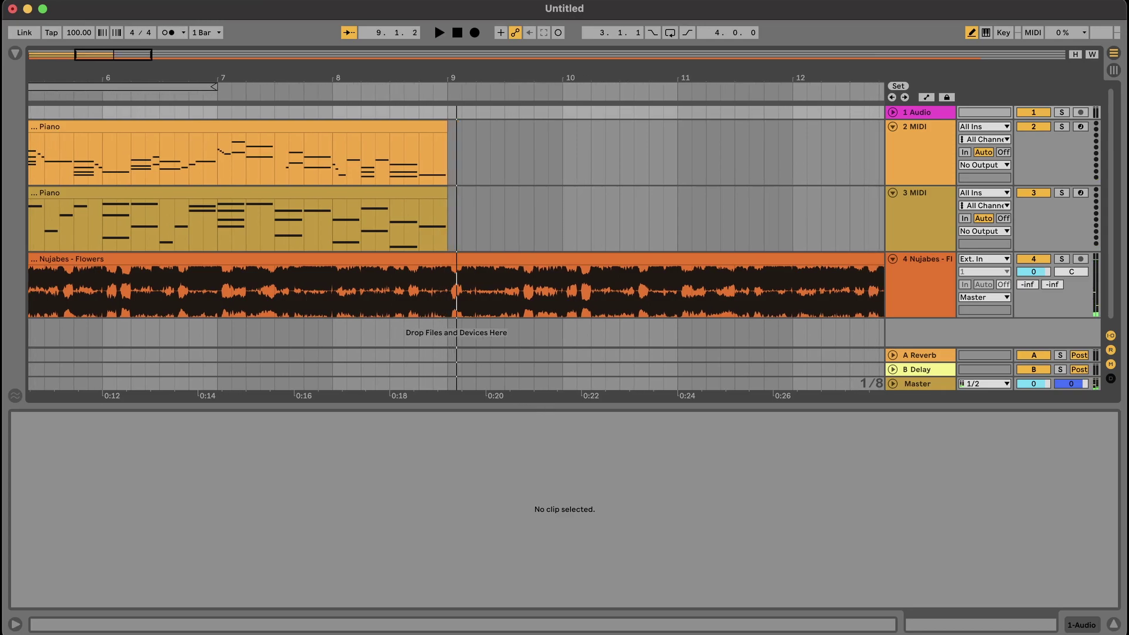
- Export only the 4-Nujabes - Flowers track as Flowers_Edit.wav, replacing the existing file
{"action": "left_click", "coordinate": [82, 1]}
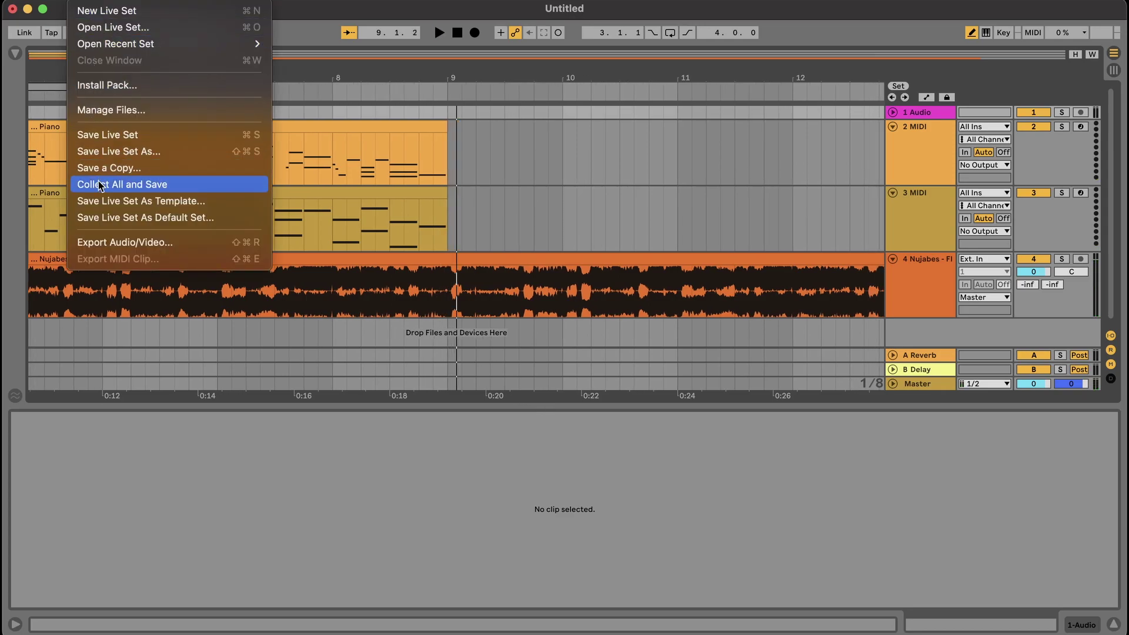
{"action": "left_click", "coordinate": [182, 242]}
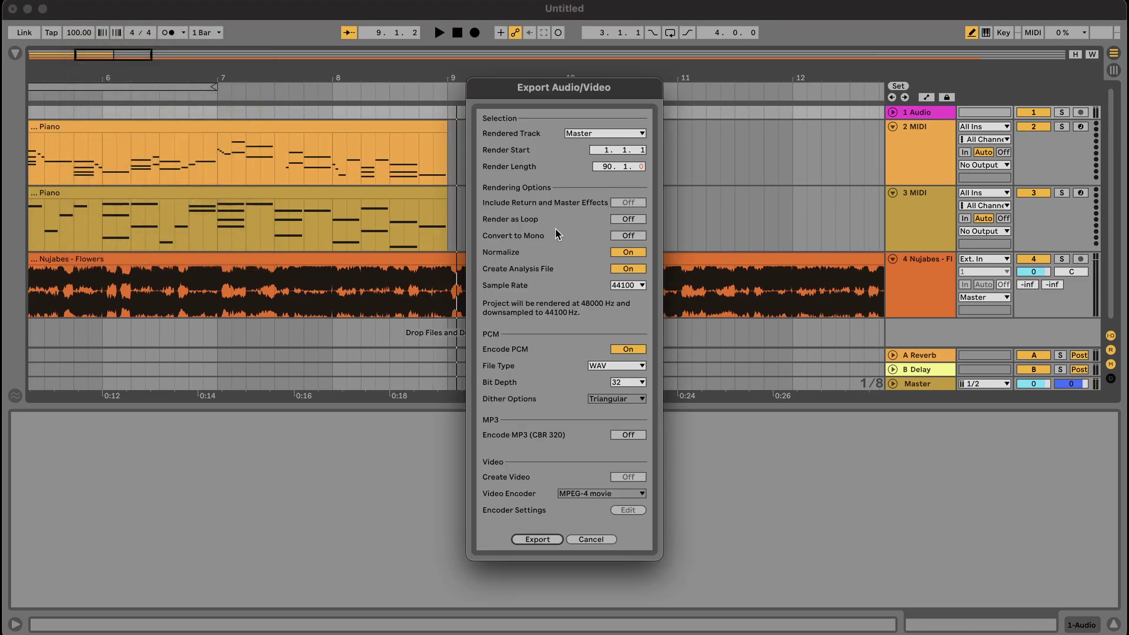
{"action": "left_click", "coordinate": [590, 135]}
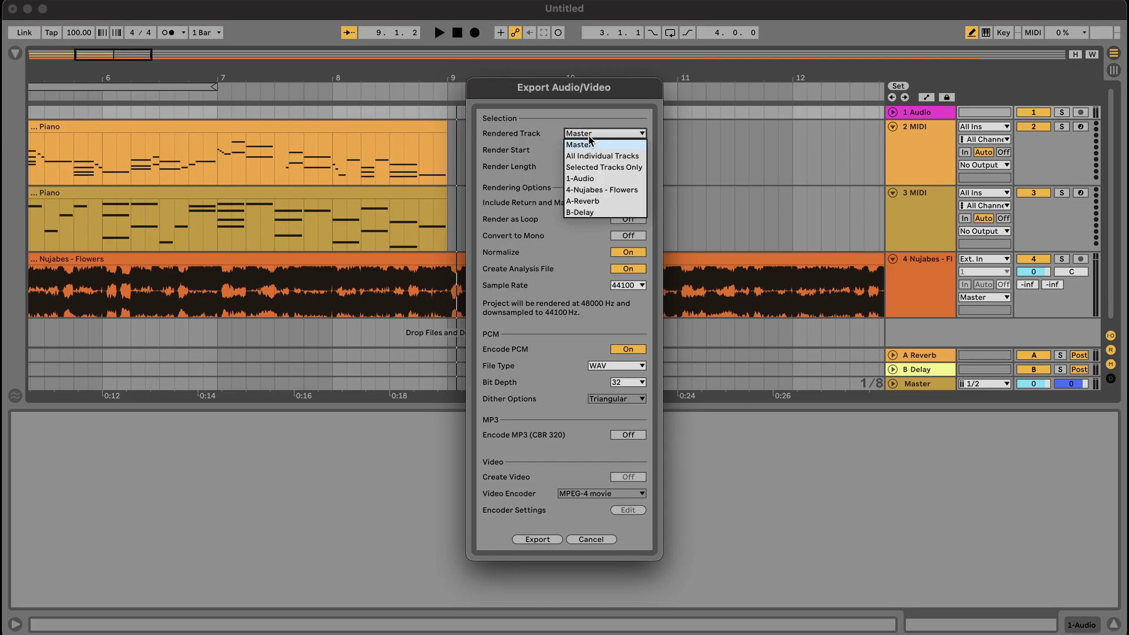
{"action": "left_click", "coordinate": [585, 191]}
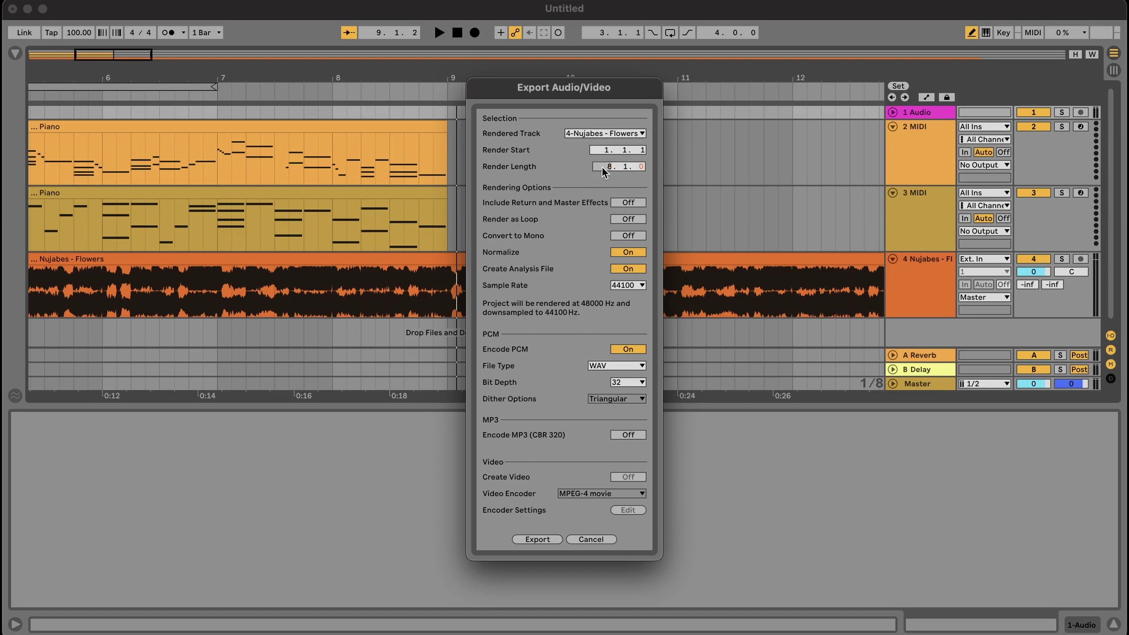
{"action": "left_click", "coordinate": [537, 539]}
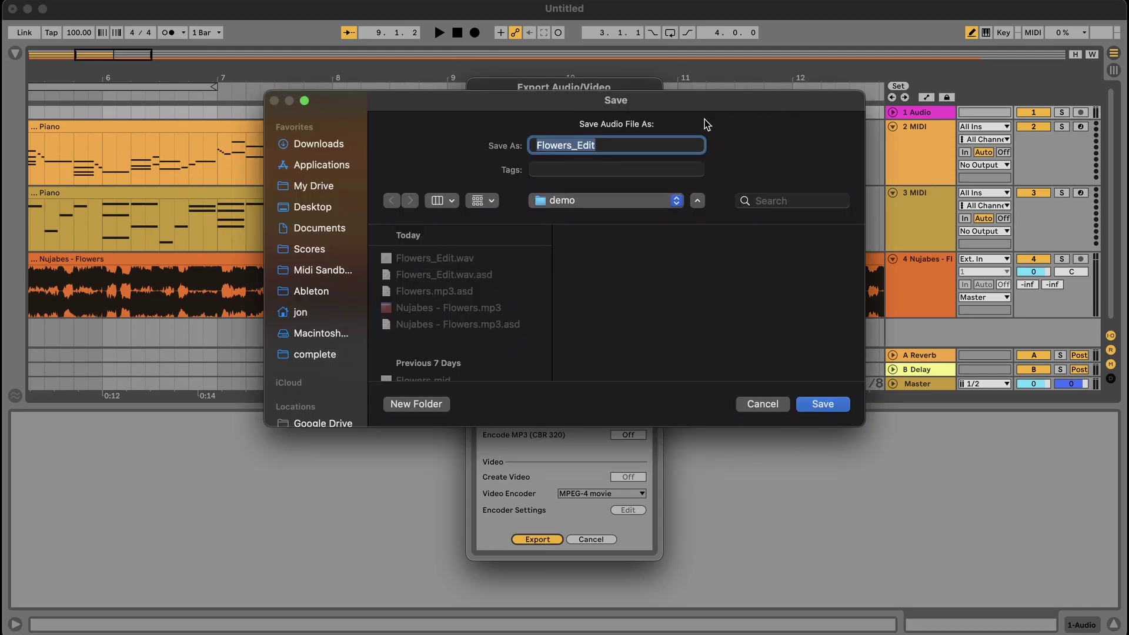
{"action": "left_click", "coordinate": [822, 404]}
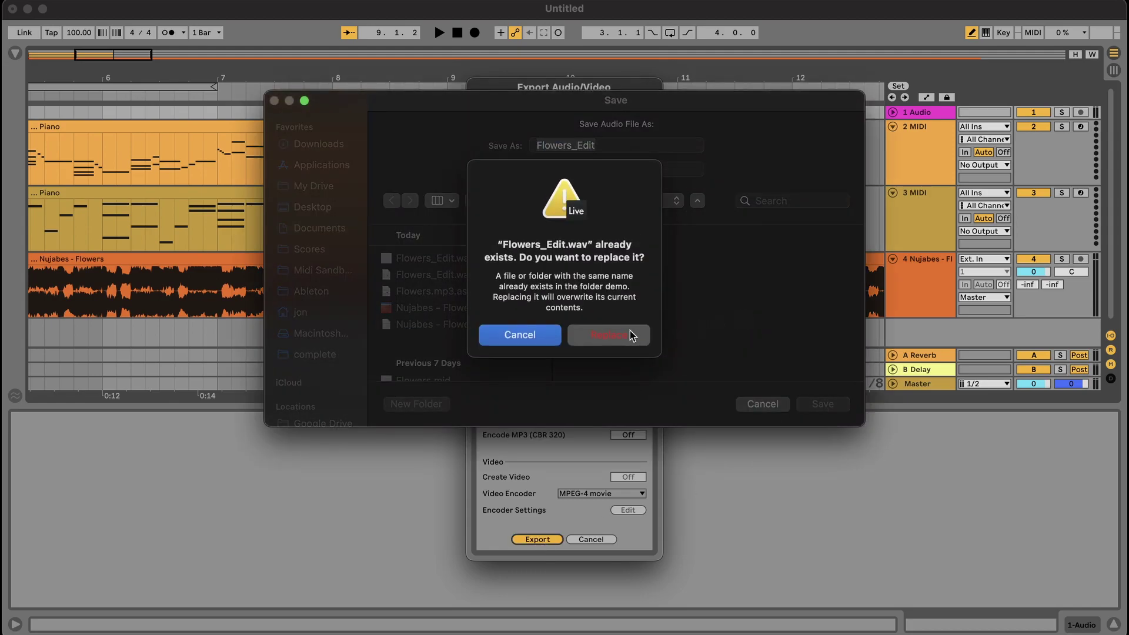
{"action": "left_click", "coordinate": [605, 333]}
- Check the new Flowers_Edit.wav and Flowers.mp3 in Finder's demo folder
{"action": "key", "text": "super+space"}
{"action": "type", "text": "finder"}
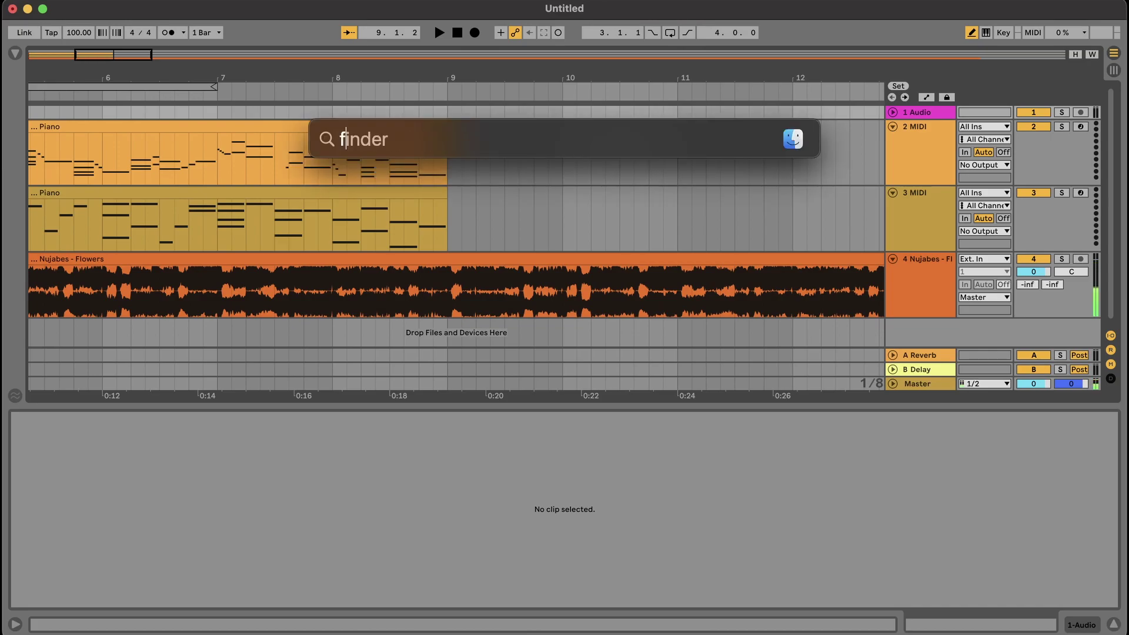
{"action": "key", "text": "Return"}
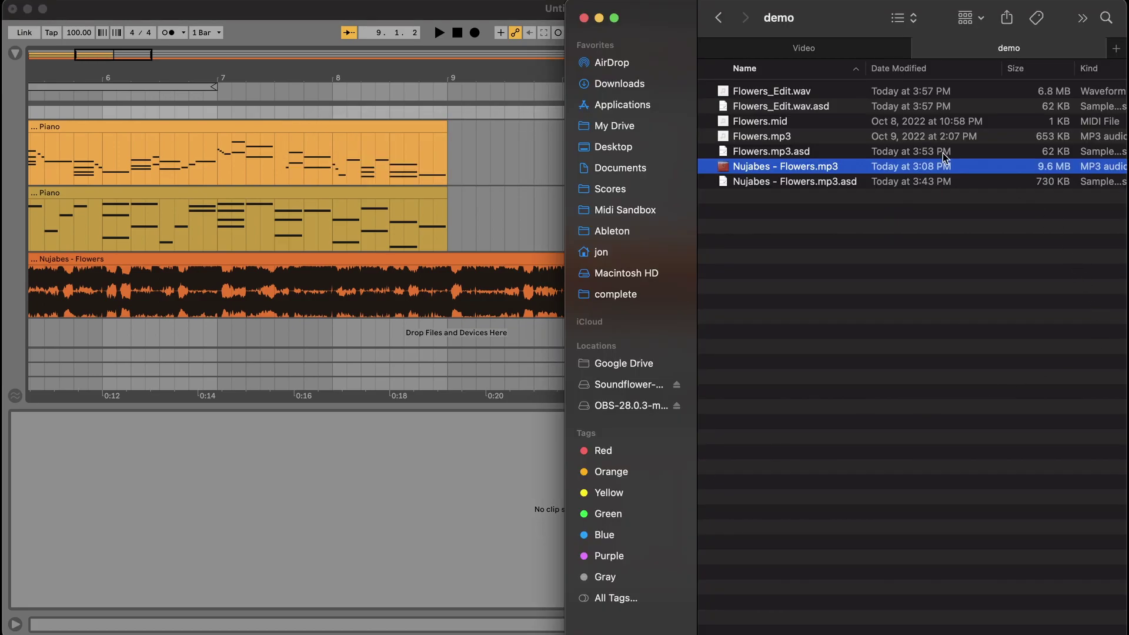
{"action": "left_click", "coordinate": [809, 94]}
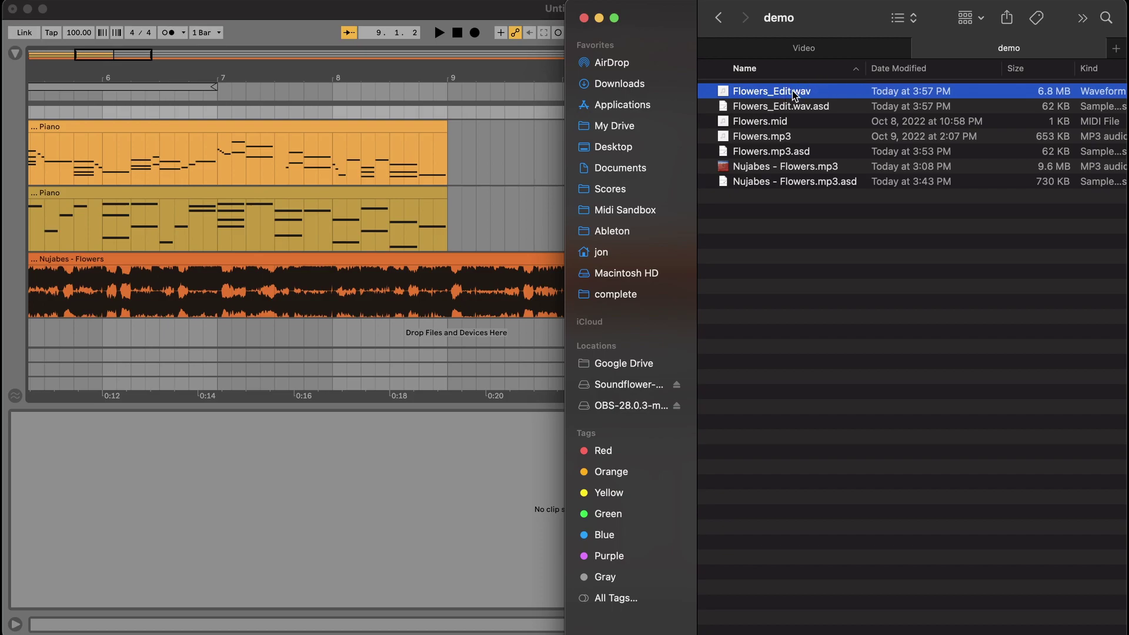
{"action": "left_click", "coordinate": [780, 142]}
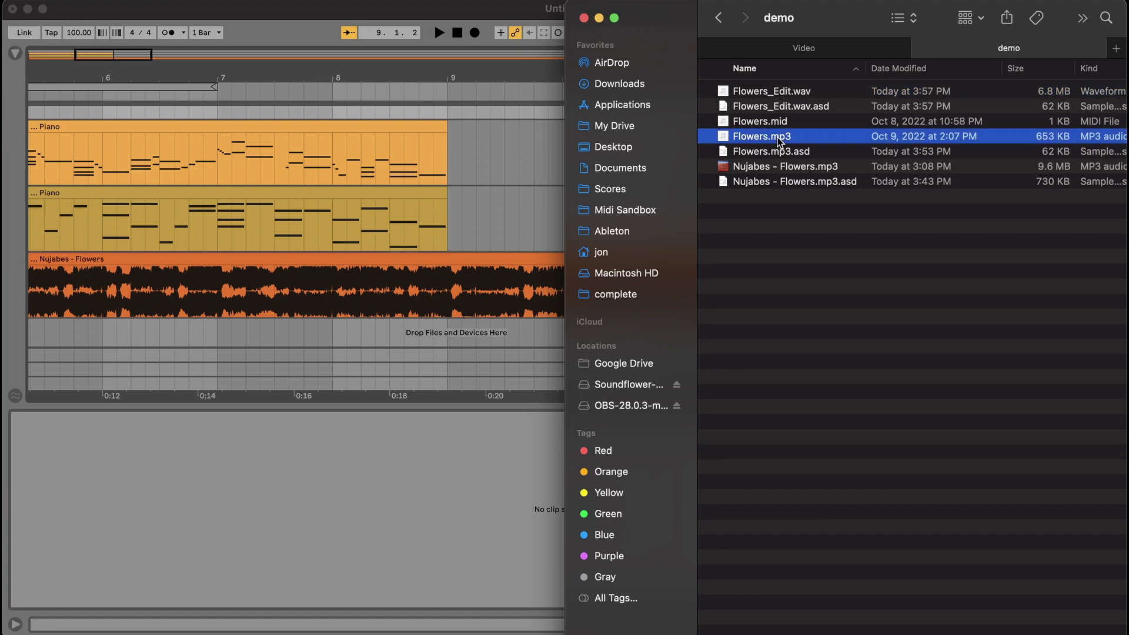
{"action": "key", "text": "super+space"}
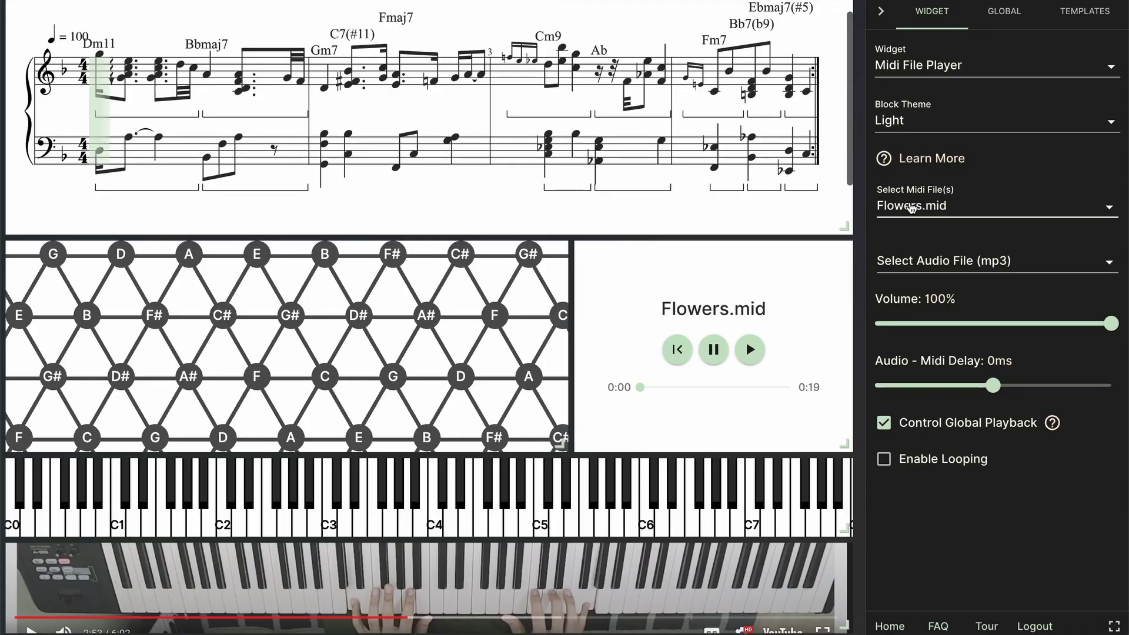
- Attach Flowers.mp3 to the Flowers MIDI player and set the YouTube block volume to 0%
{"action": "left_click", "coordinate": [908, 262]}
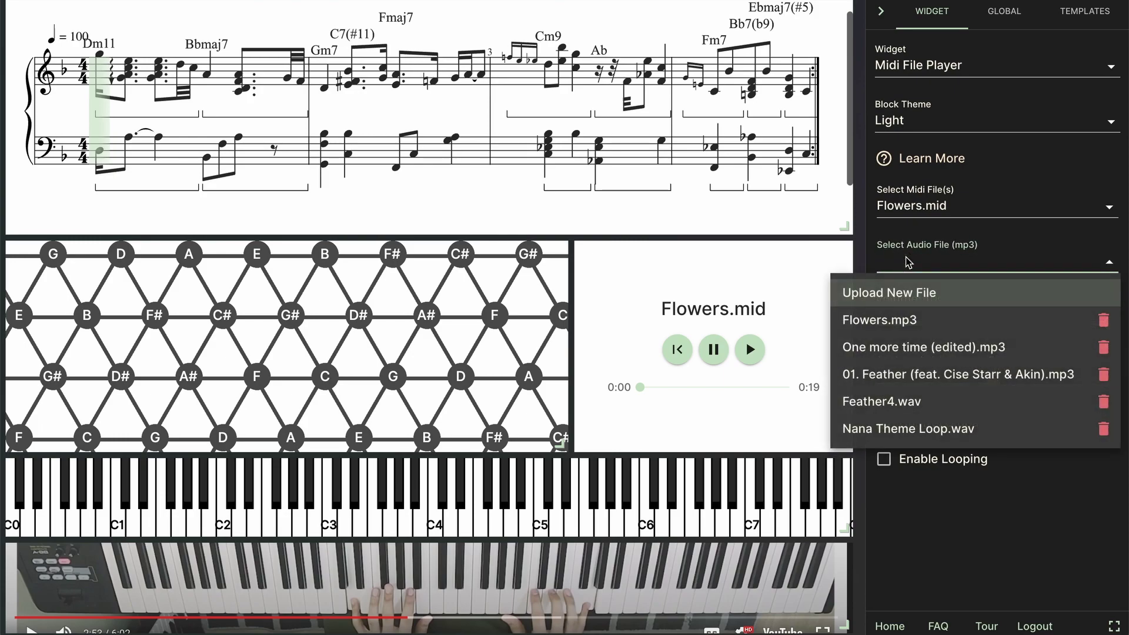
{"action": "left_click", "coordinate": [891, 323]}
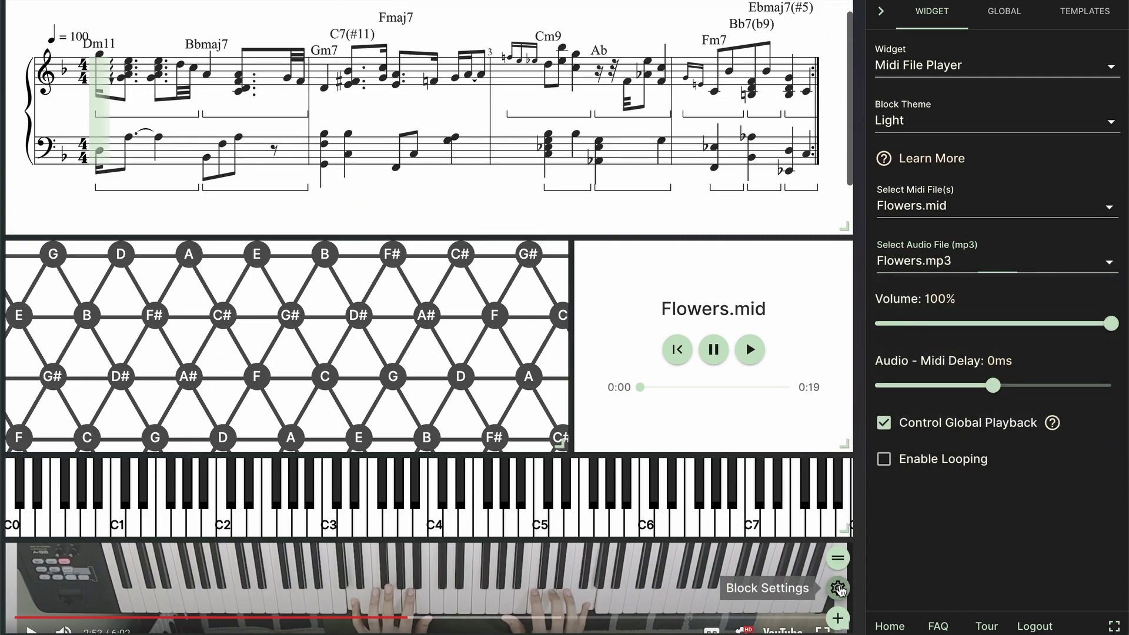
{"action": "left_click", "coordinate": [838, 588]}
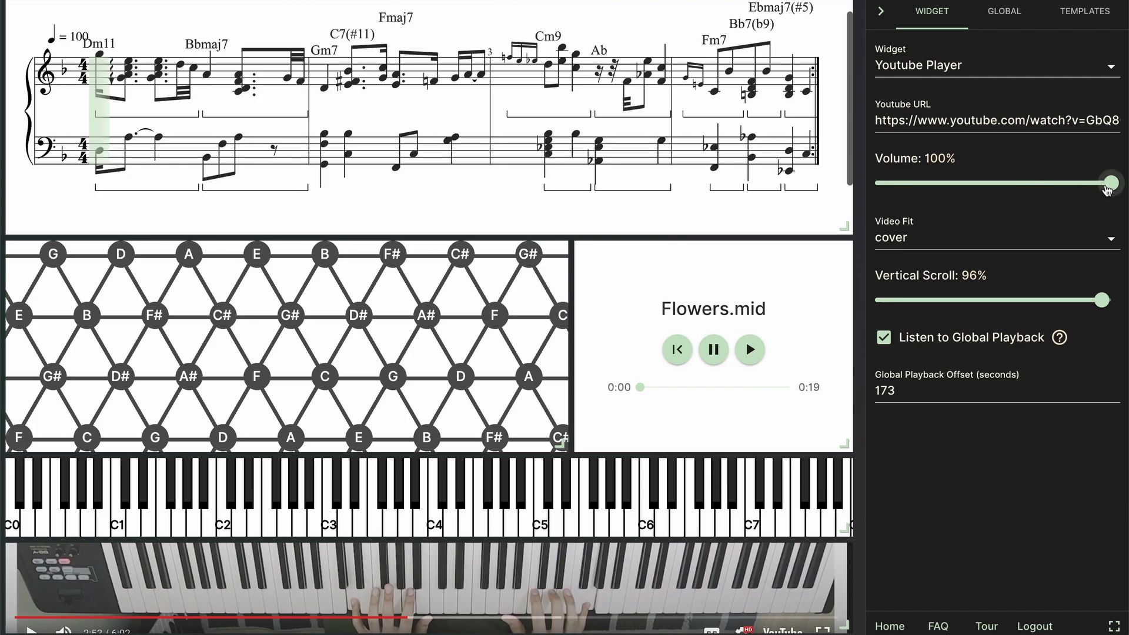
{"action": "left_click_drag", "start_coordinate": [1111, 182], "coordinate": [863, 189]}
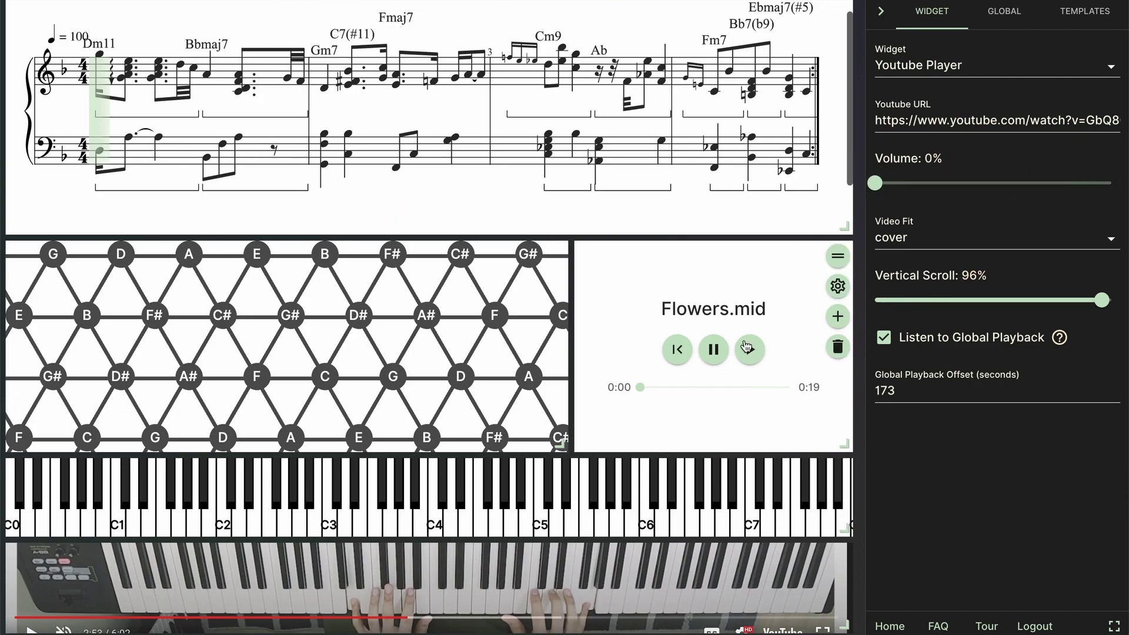
{"action": "left_click", "coordinate": [838, 287]}
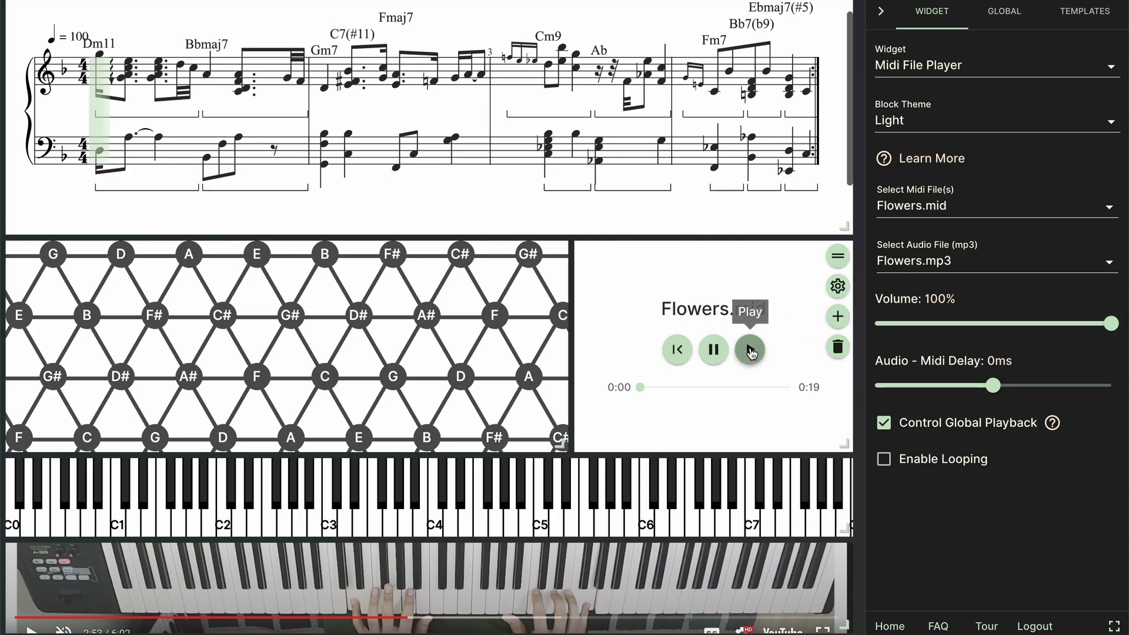
{"action": "left_click", "coordinate": [750, 350]}
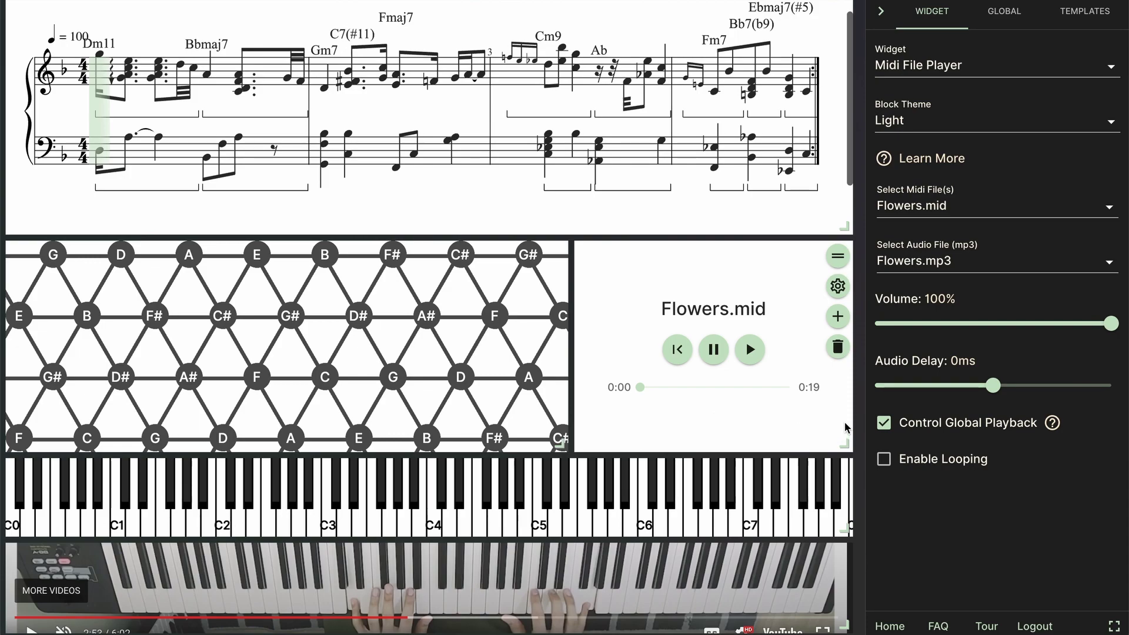
{"action": "mouse_move", "coordinate": [789, 183]}
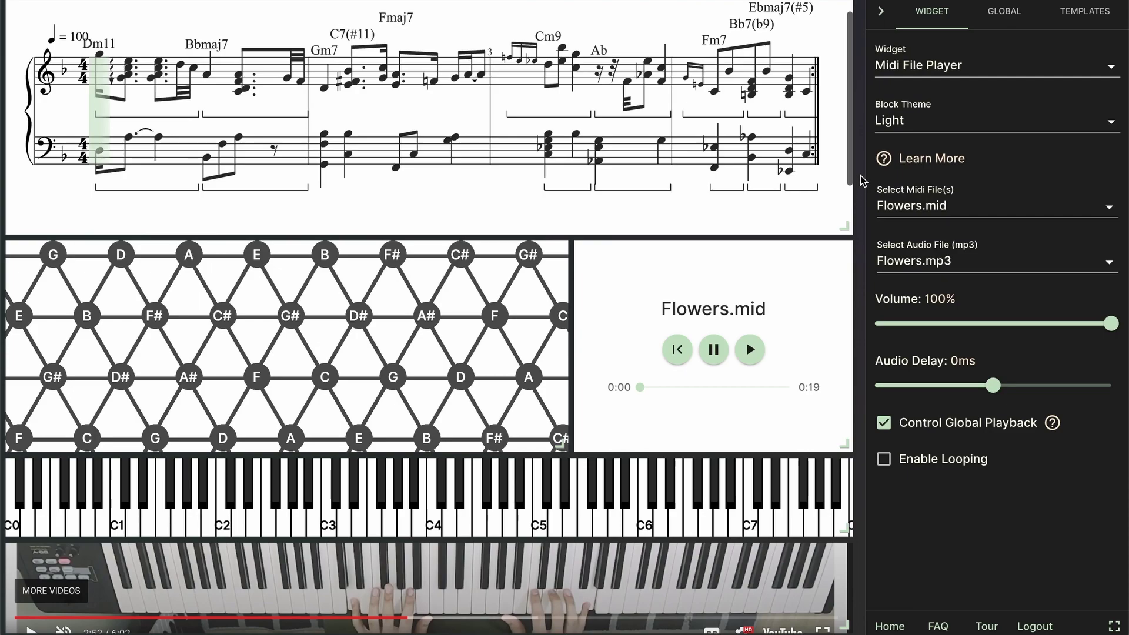
- Set the global MIDI input to MPK Mini Mk II
{"action": "left_click", "coordinate": [1017, 20]}
{"action": "left_click", "coordinate": [952, 65]}
{"action": "left_click", "coordinate": [923, 157]}
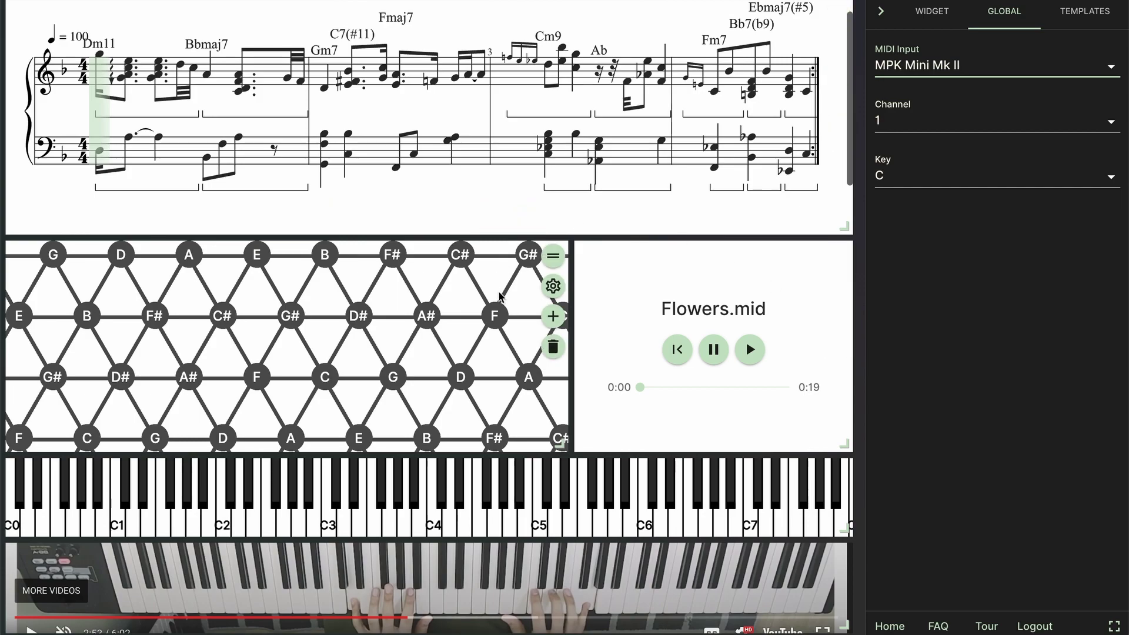
- Open the Tonnetz block's settings, keeping its widget type as Tonnetz
{"action": "left_click", "coordinate": [559, 288]}
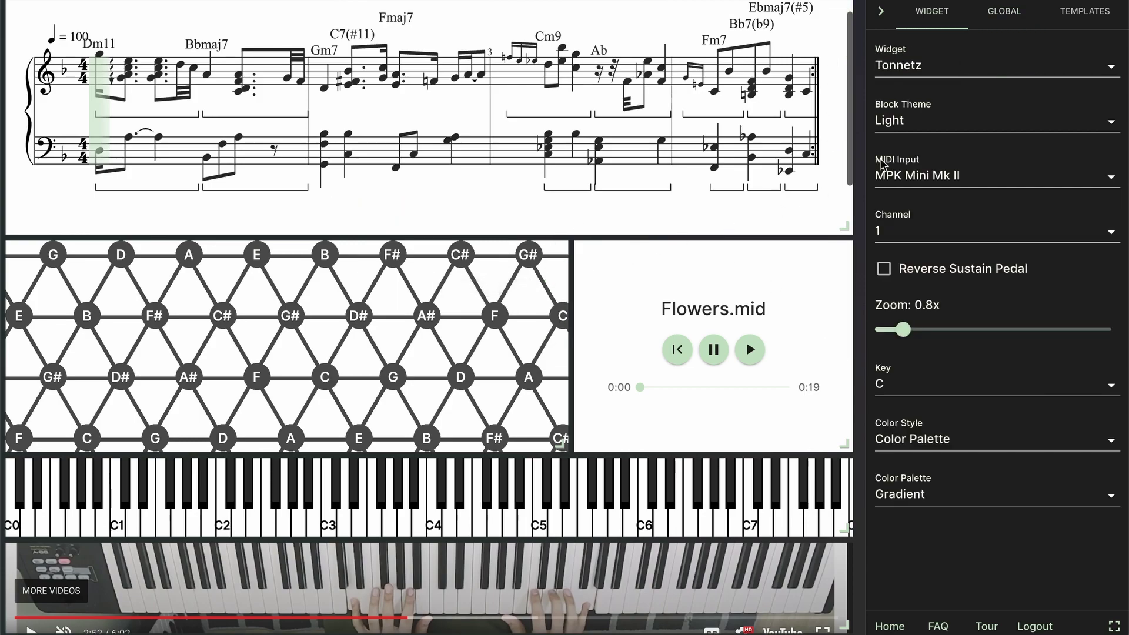
{"action": "left_click", "coordinate": [951, 66]}
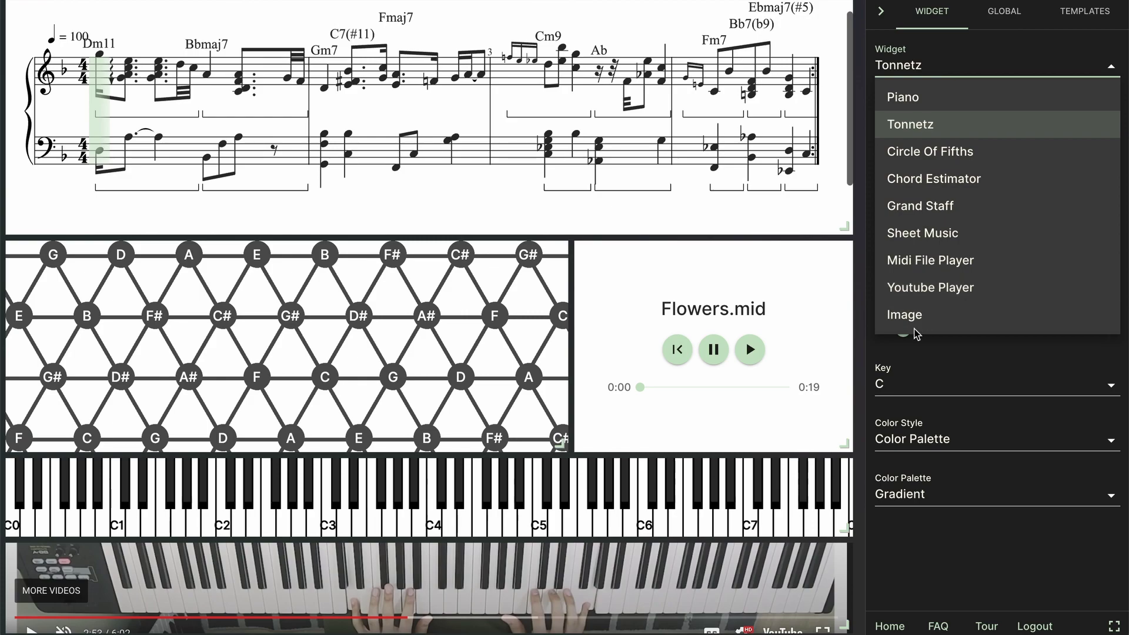
{"action": "left_click", "coordinate": [862, 261]}
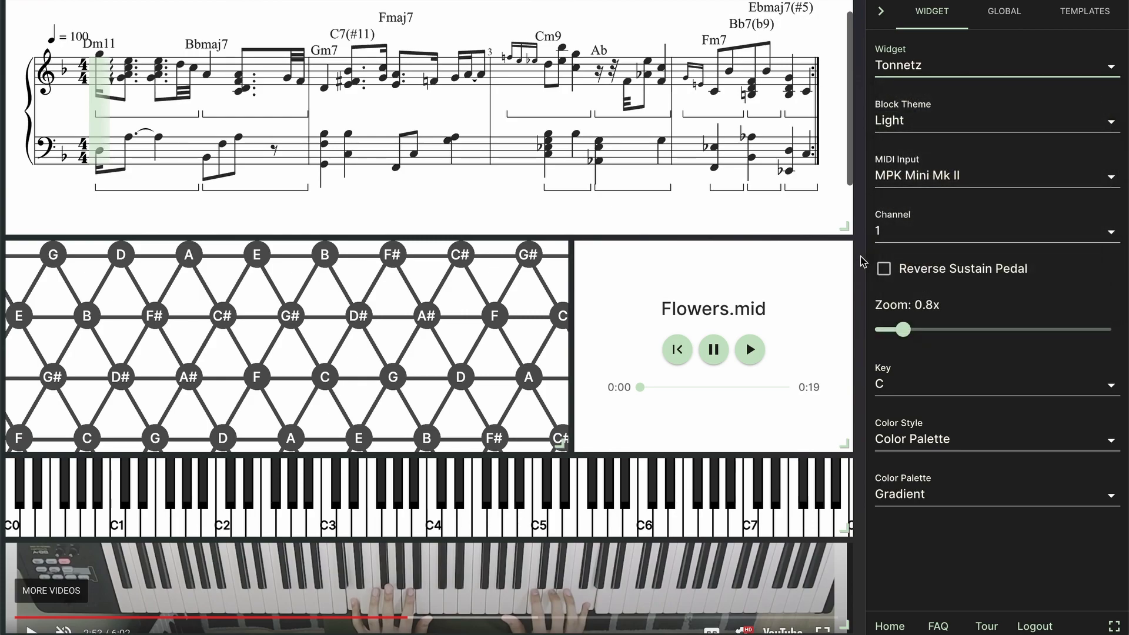
- Save the current layout as template 'demo2' and copy its shareable link
{"action": "left_click", "coordinate": [1082, 21]}
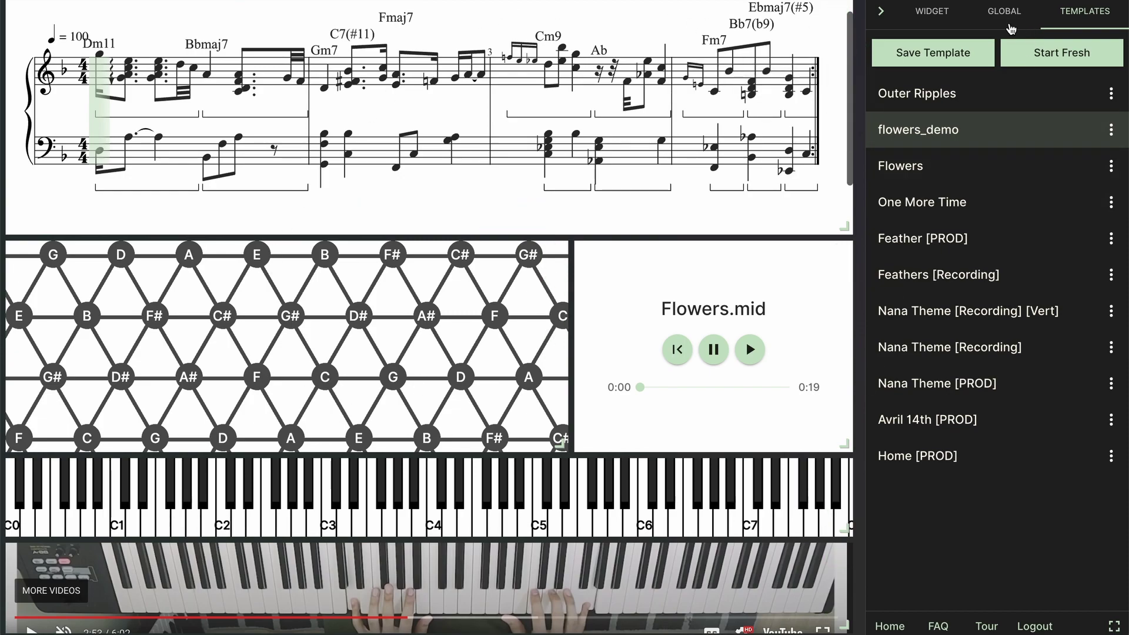
{"action": "left_click", "coordinate": [916, 53]}
{"action": "type", "text": "demo2"}
{"action": "key", "text": "Return"}
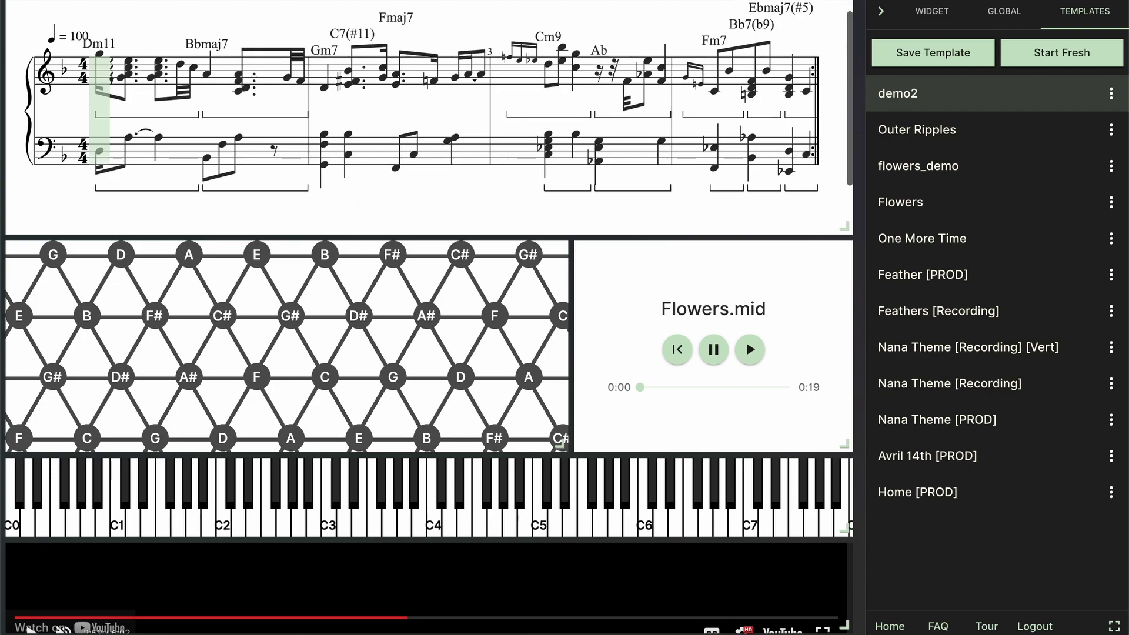
{"action": "left_click", "coordinate": [1111, 94]}
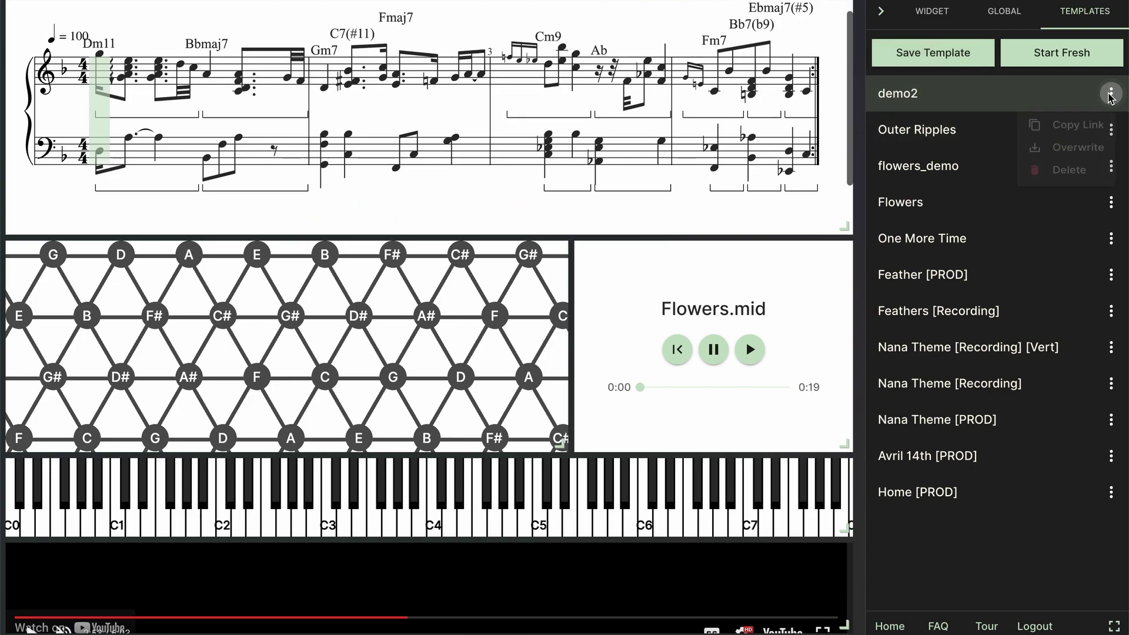
{"action": "left_click", "coordinate": [1064, 131]}
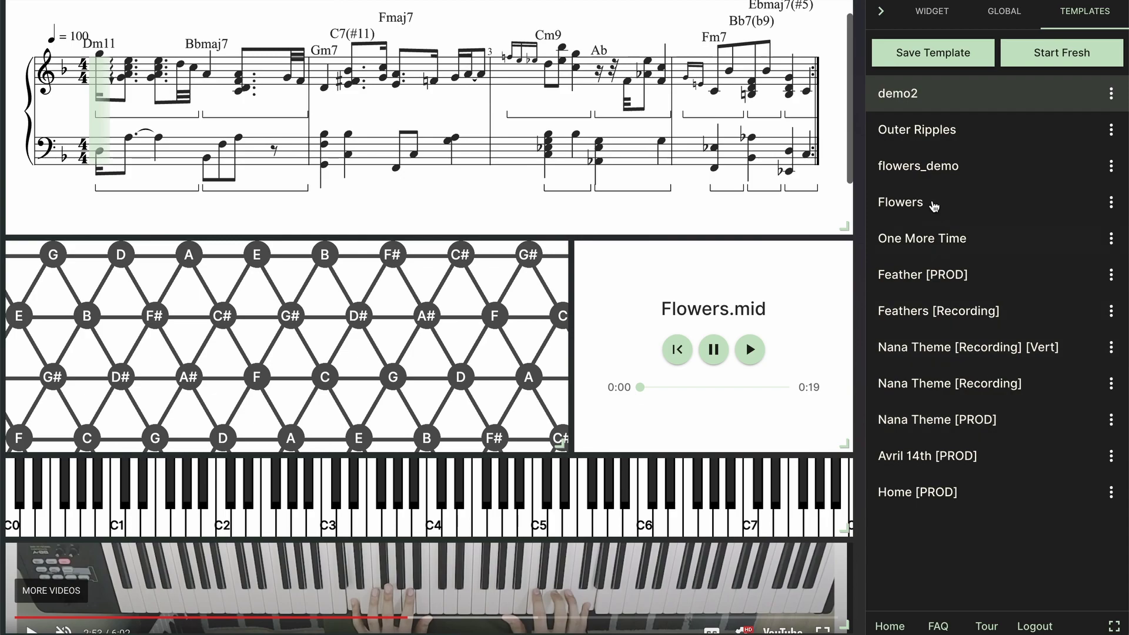
- Collapse the side panel, refresh the score and its block settings, then go to the FAQ
{"action": "left_click", "coordinate": [882, 11]}
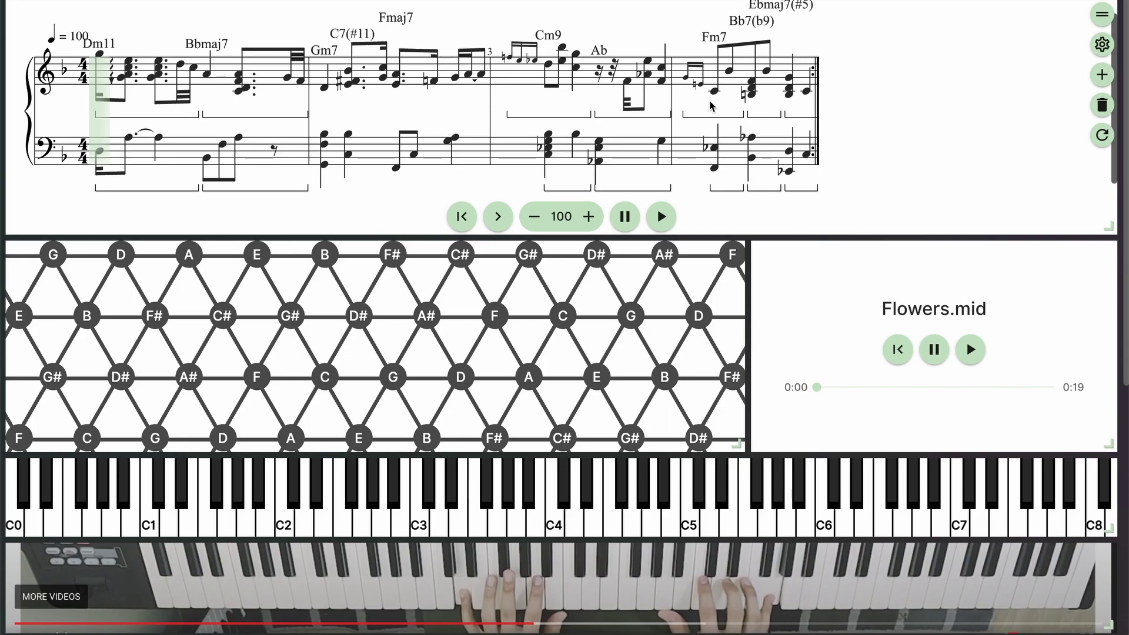
{"action": "left_click", "coordinate": [1101, 136]}
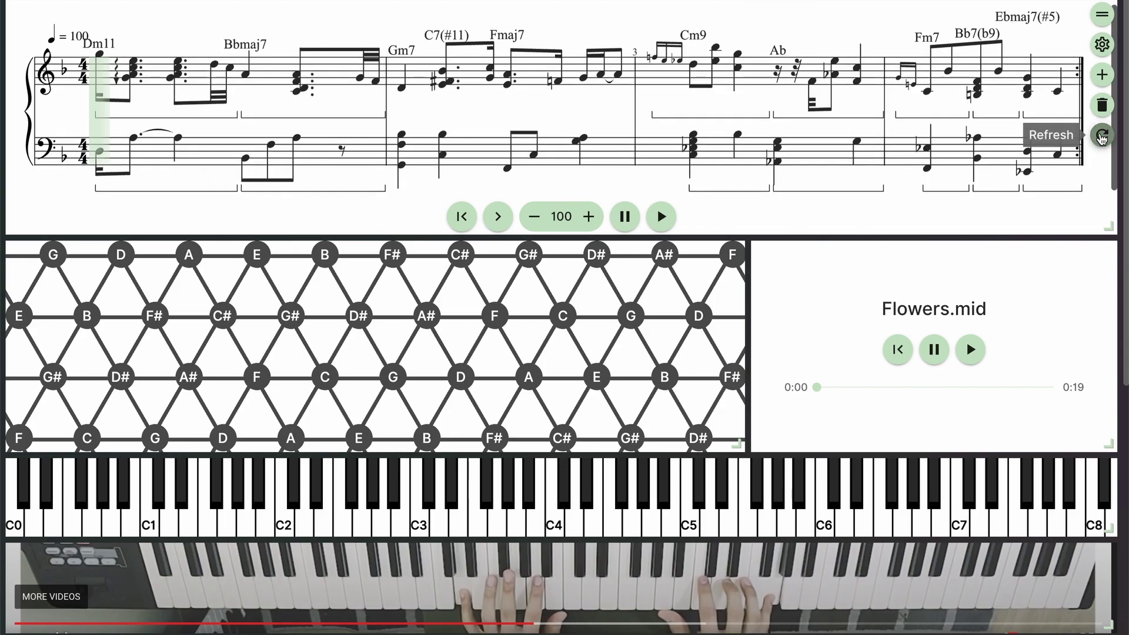
{"action": "left_click", "coordinate": [1102, 45]}
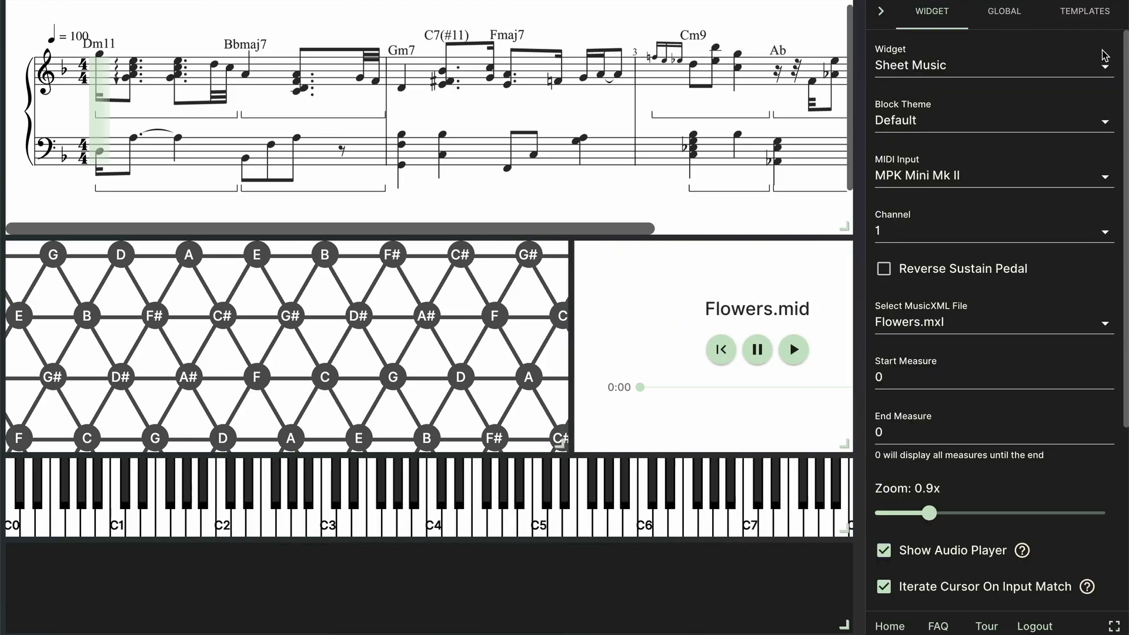
{"action": "left_click", "coordinate": [938, 625]}
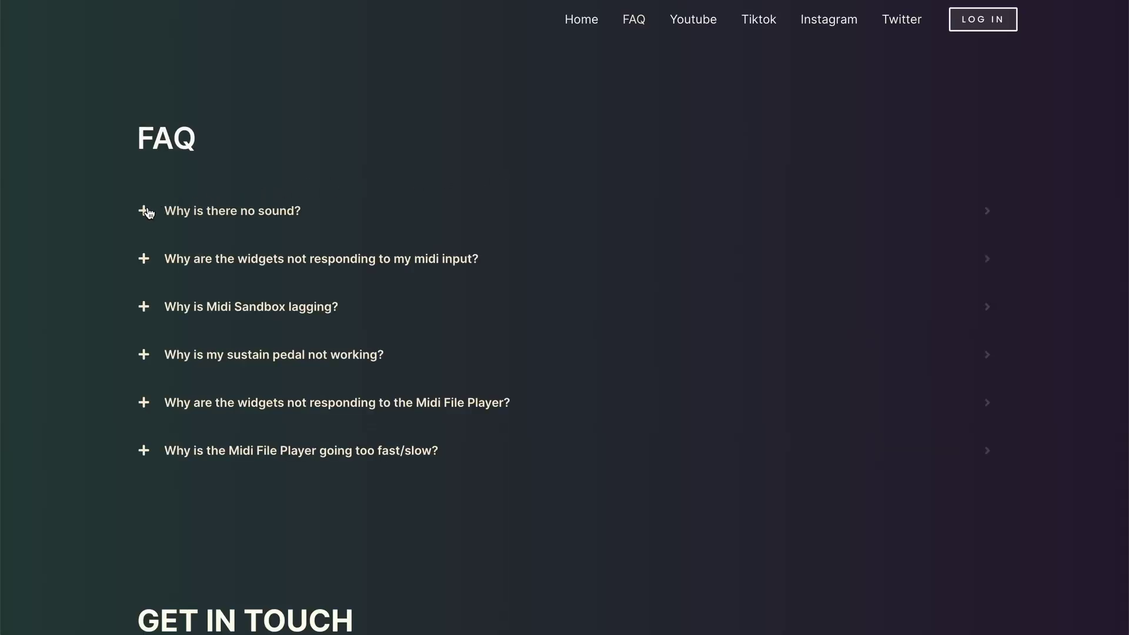
- Expand the FAQ answers on no sound, ignored MIDI input, lag, and the sustain pedal
{"action": "left_click", "coordinate": [147, 213]}
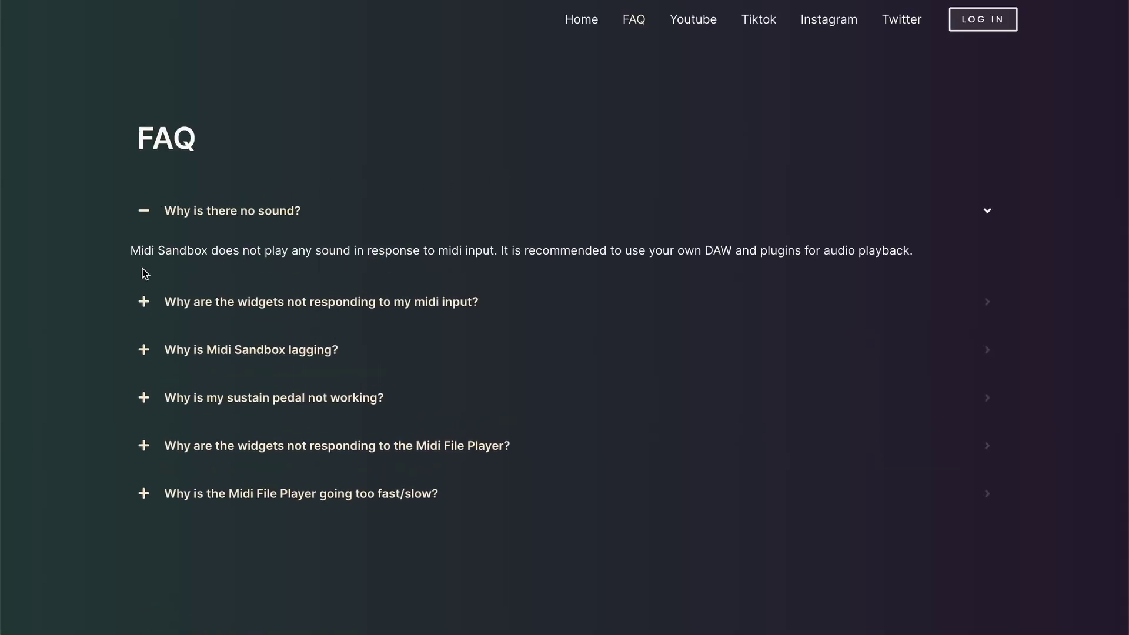
{"action": "left_click", "coordinate": [144, 302]}
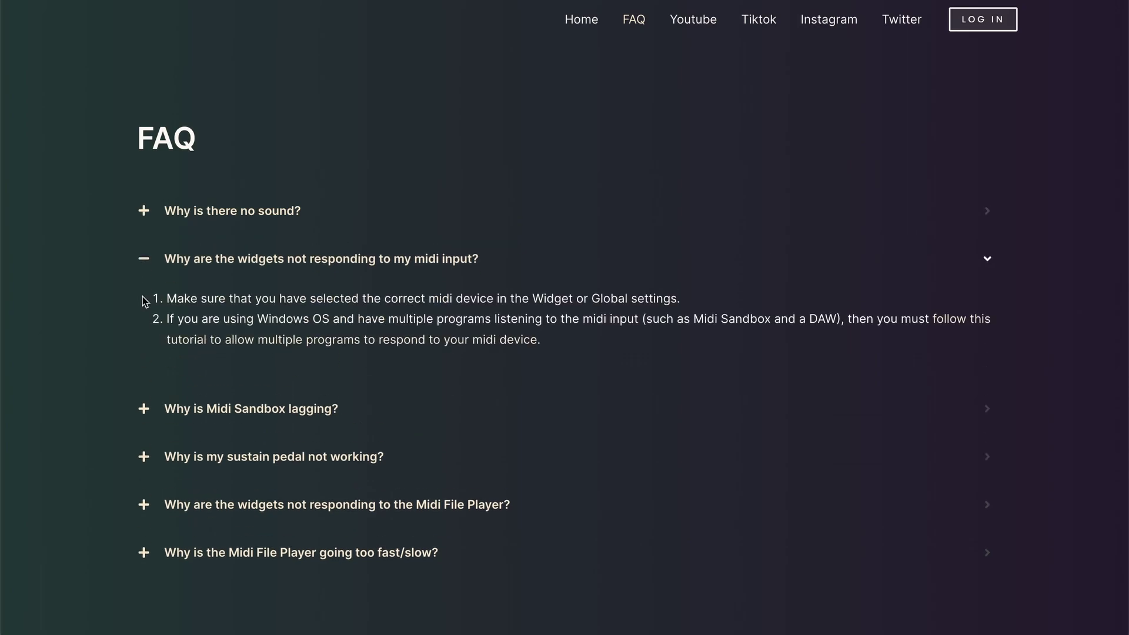
{"action": "left_click", "coordinate": [143, 410]}
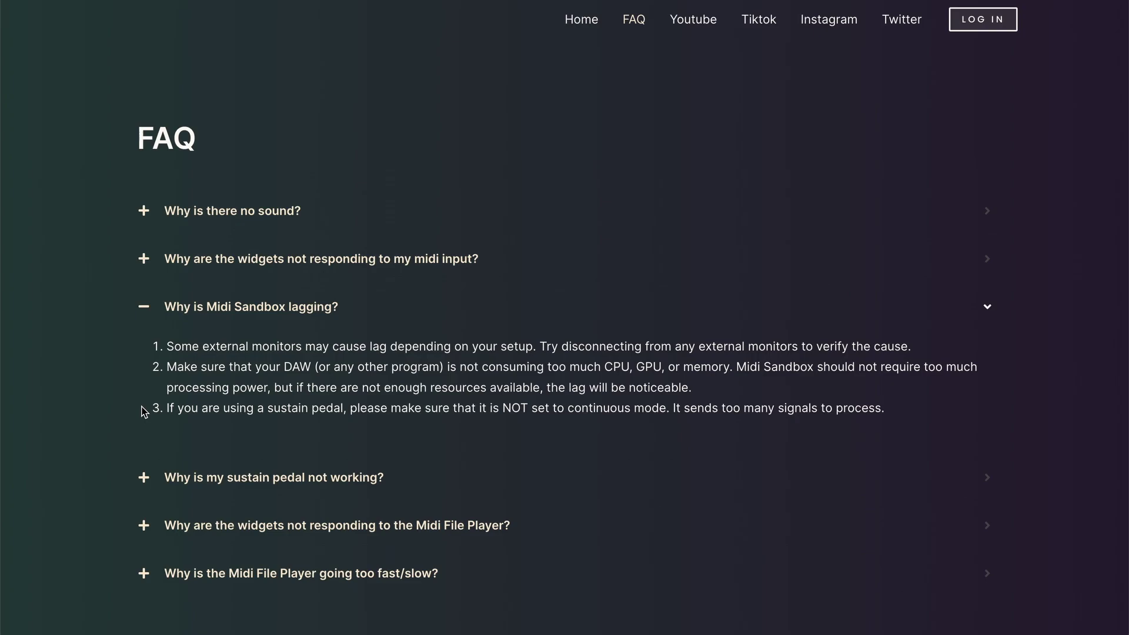
{"action": "scroll", "coordinate": [143, 410], "scroll_direction": "down", "scroll_amount": 1}
{"action": "left_click", "coordinate": [143, 450]}
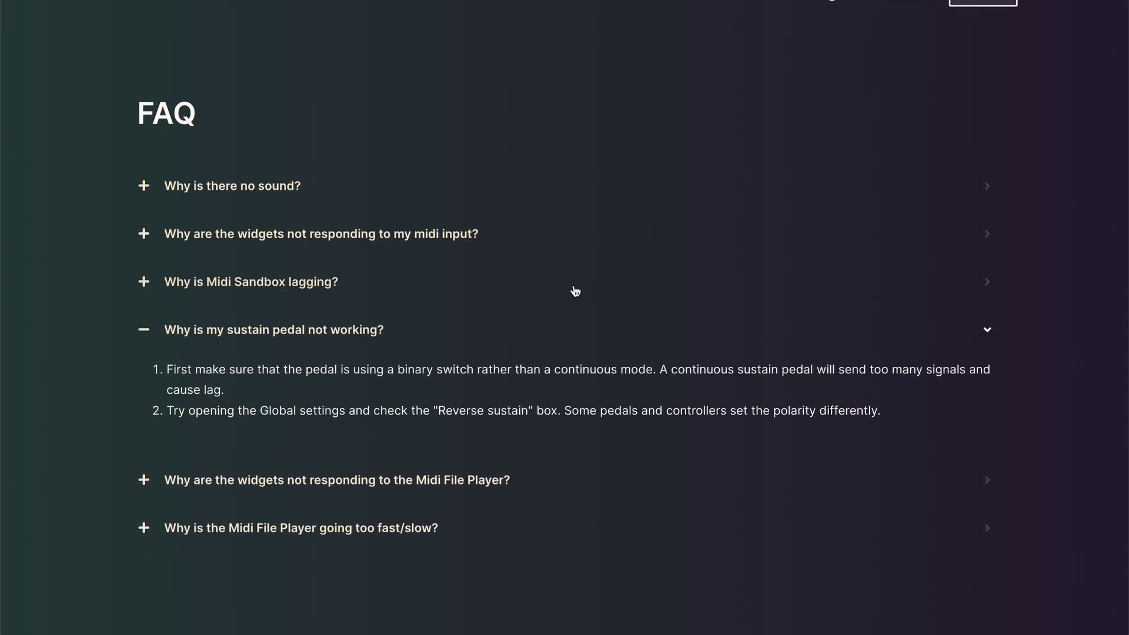
{"action": "scroll", "coordinate": [575, 291], "scroll_direction": "up", "scroll_amount": 1}
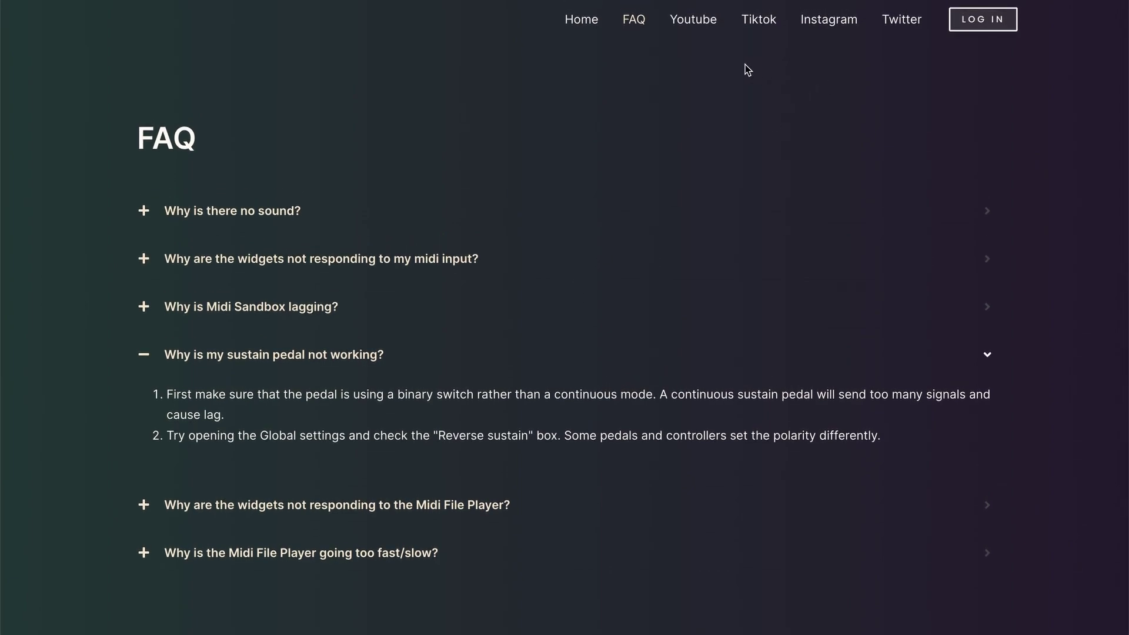